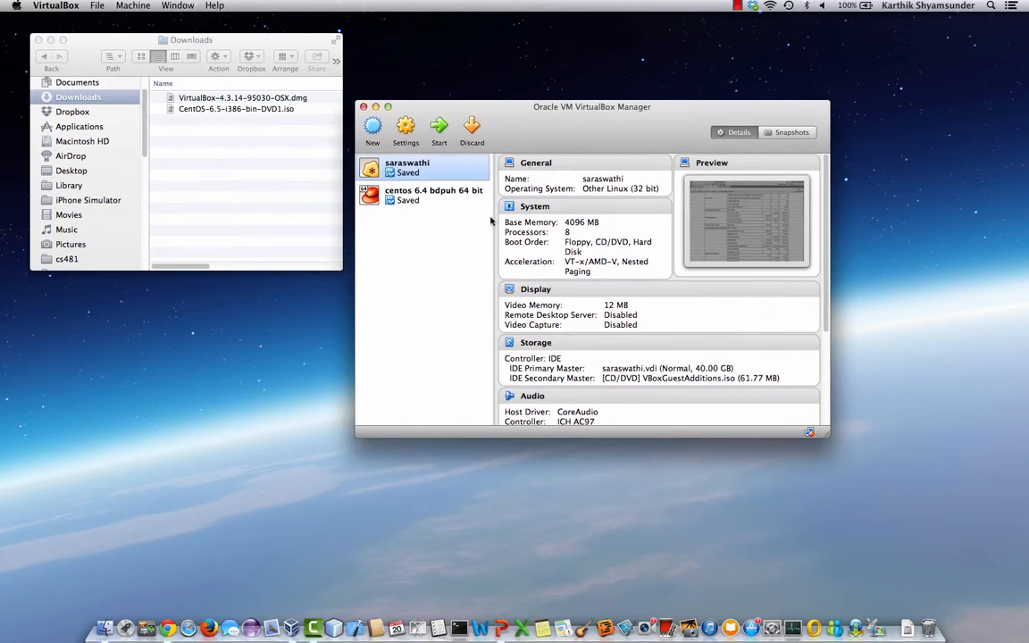
# - Start a new virtual machine named hdserver with type Linux and version Red Hat (32 bit)
pyautogui.click(370, 136)
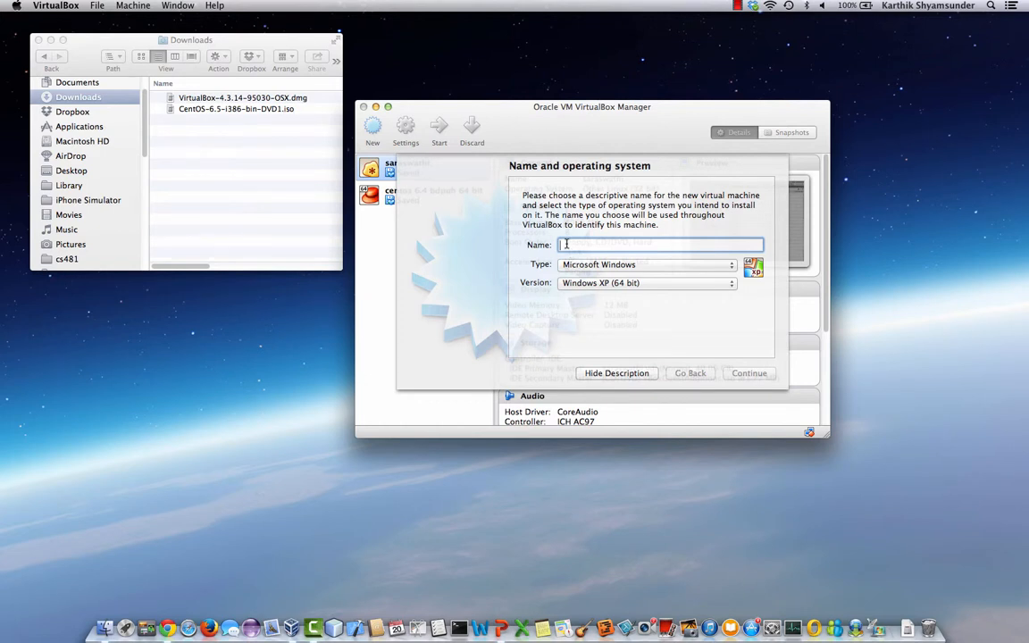
pyautogui.write('hdserver')
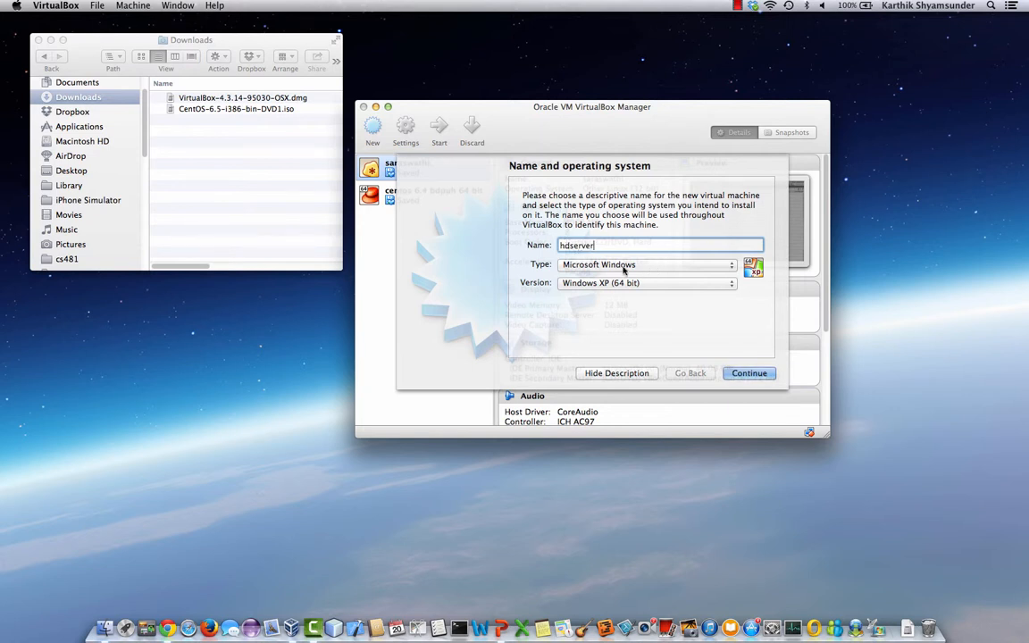
pyautogui.click(638, 267)
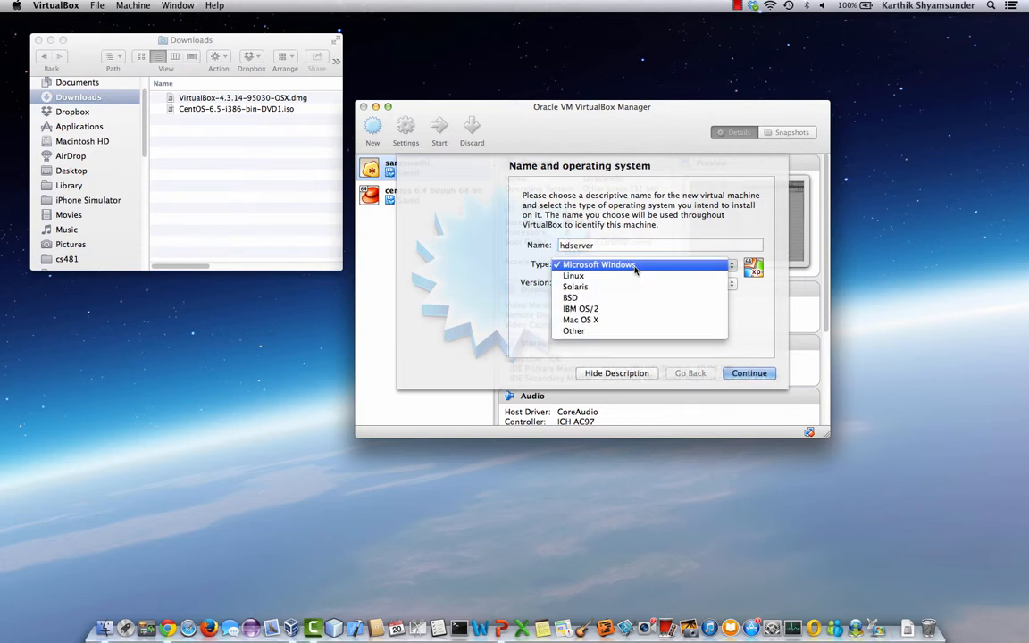
pyautogui.click(623, 279)
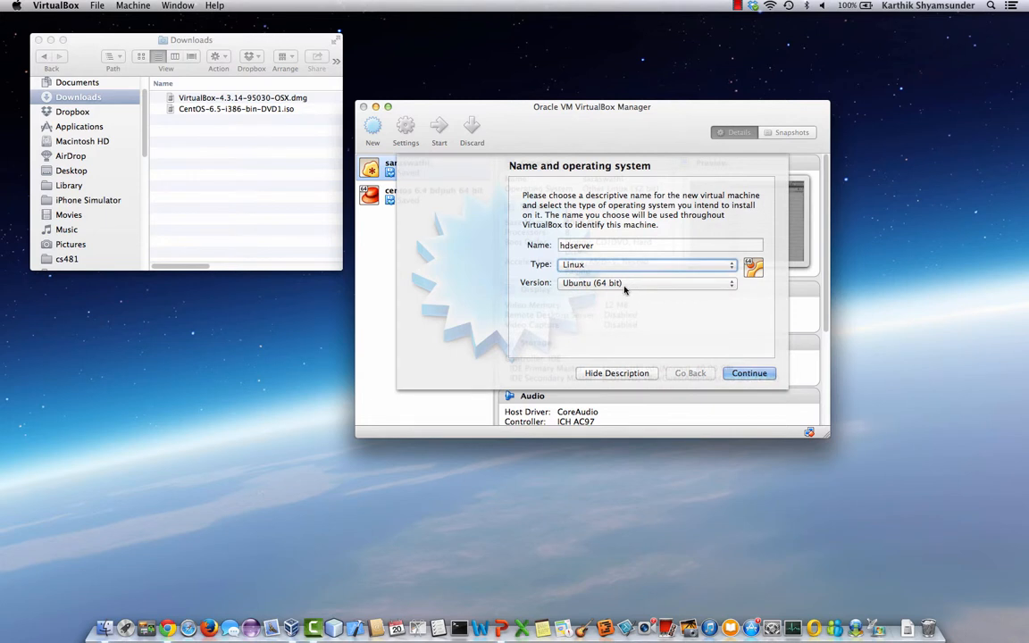
pyautogui.click(625, 286)
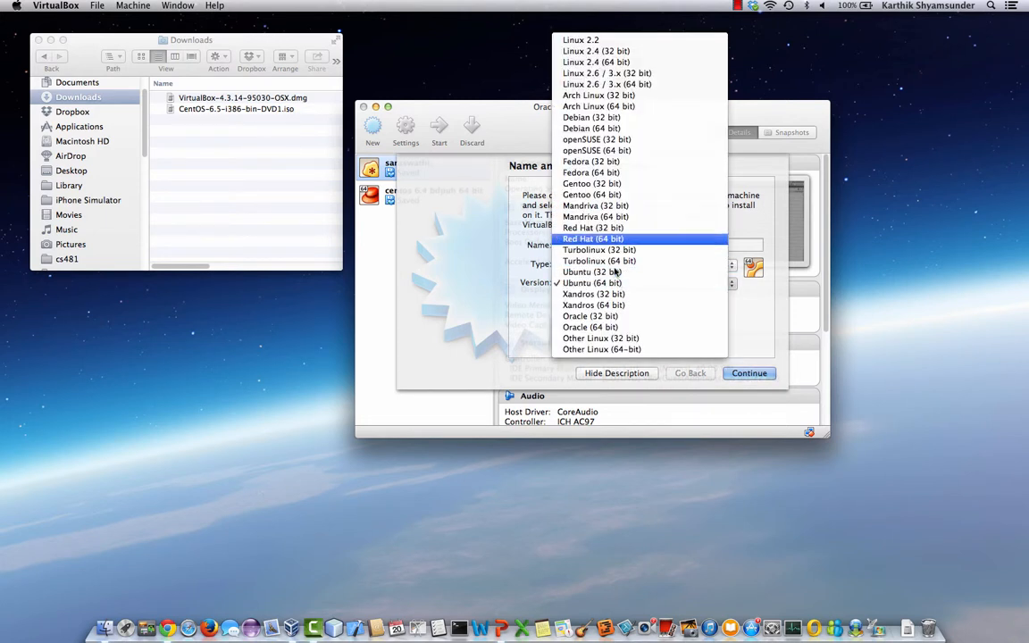
pyautogui.click(599, 228)
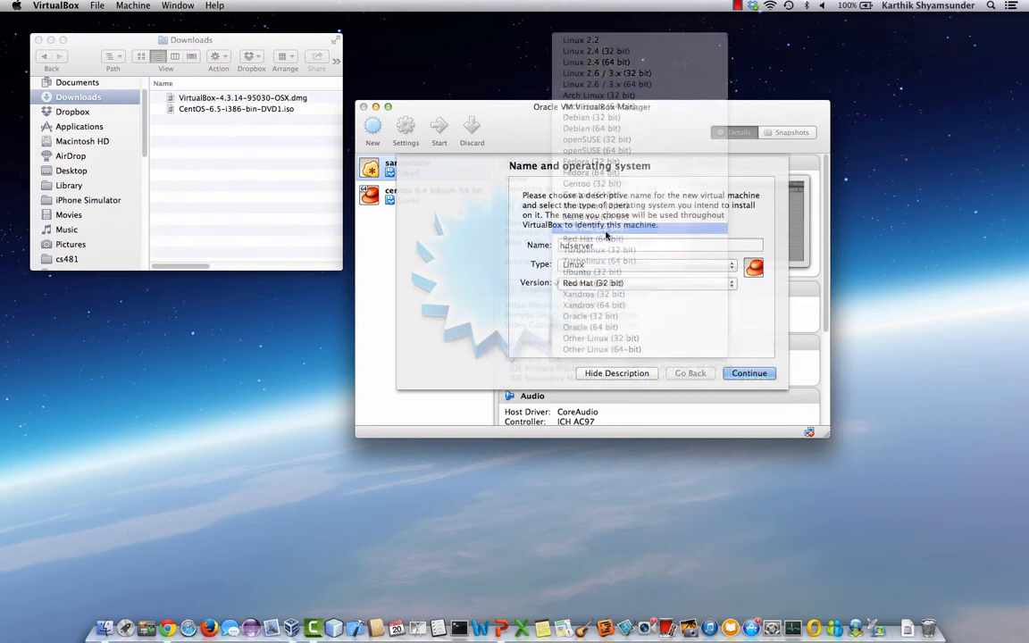
# - Give hdserver 2048 MB memory and a new dynamically allocated 20 GB VDI disk
pyautogui.click(750, 375)
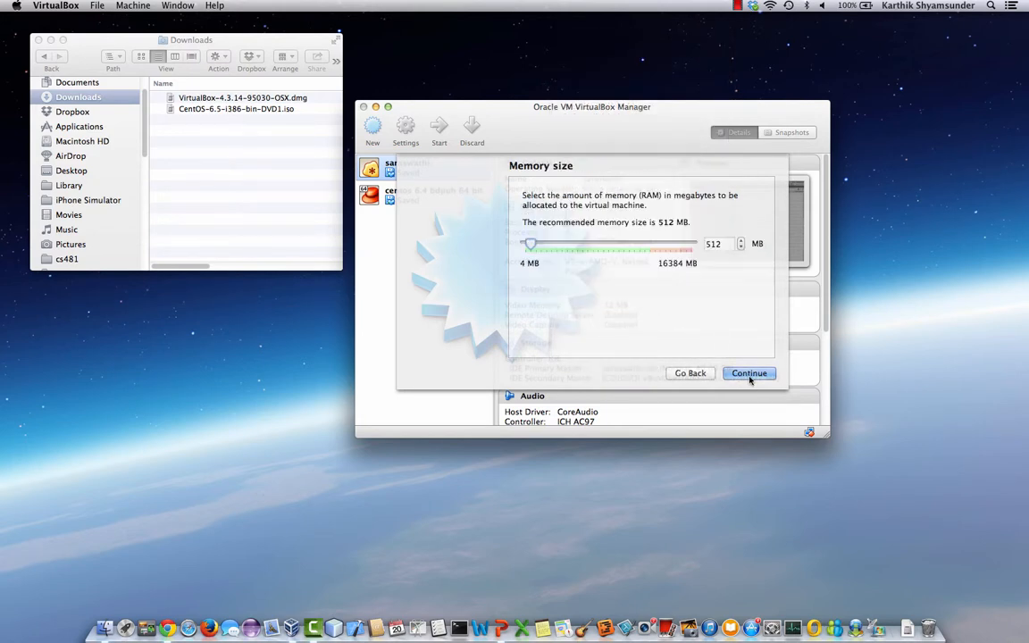
pyautogui.doubleClick(713, 244)
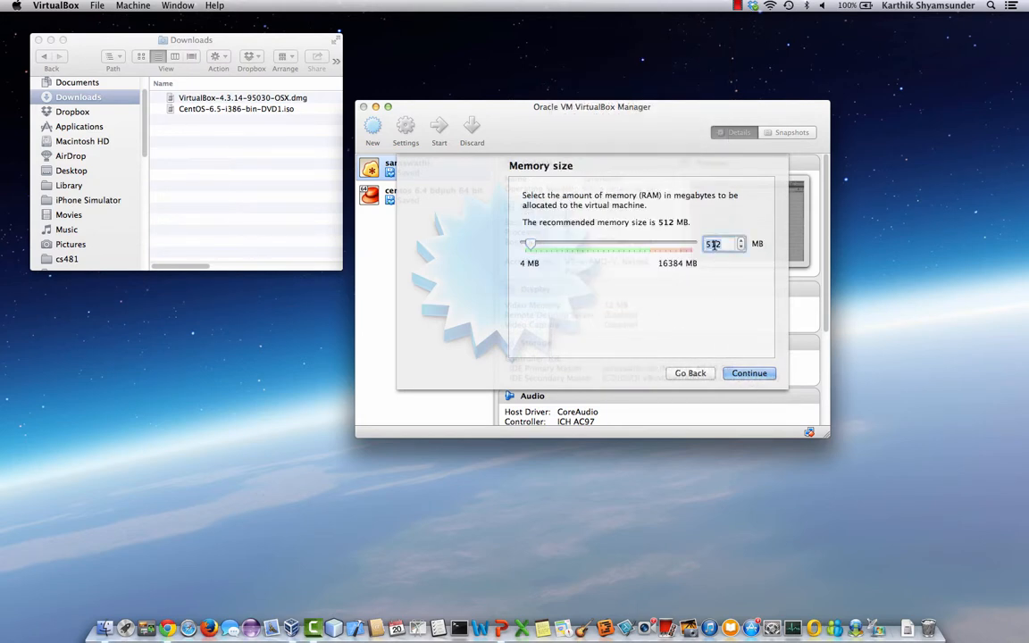
pyautogui.write('2048')
pyautogui.click(749, 374)
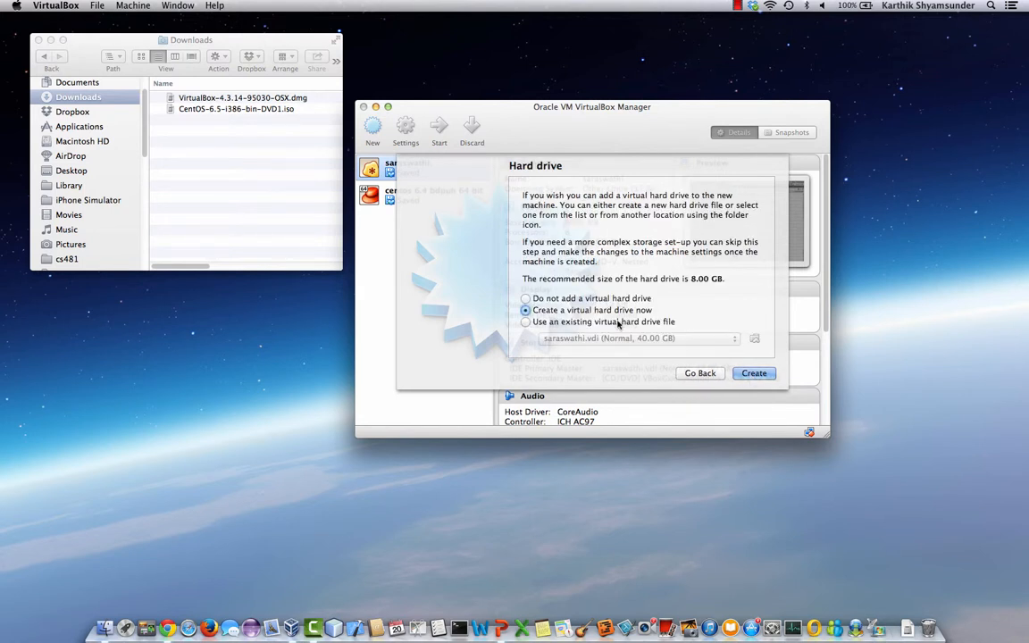
pyautogui.click(754, 373)
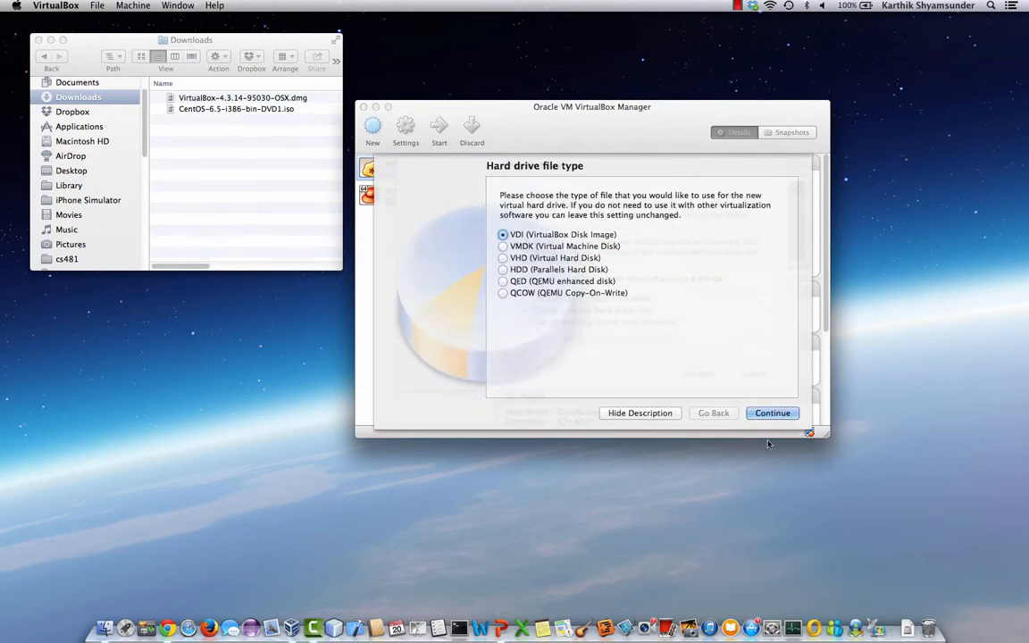
pyautogui.click(772, 414)
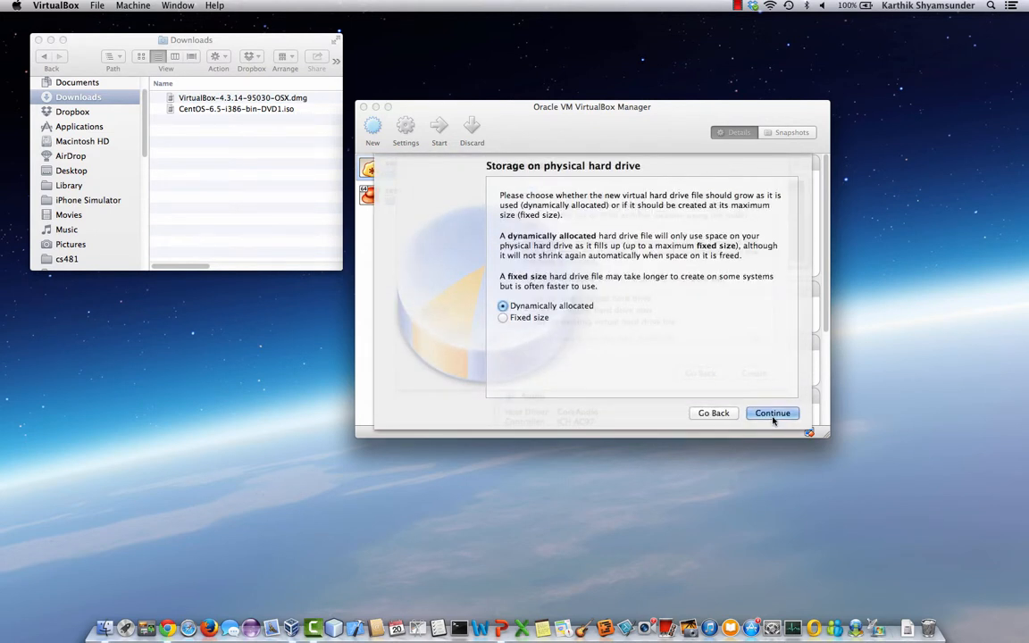
pyautogui.click(773, 417)
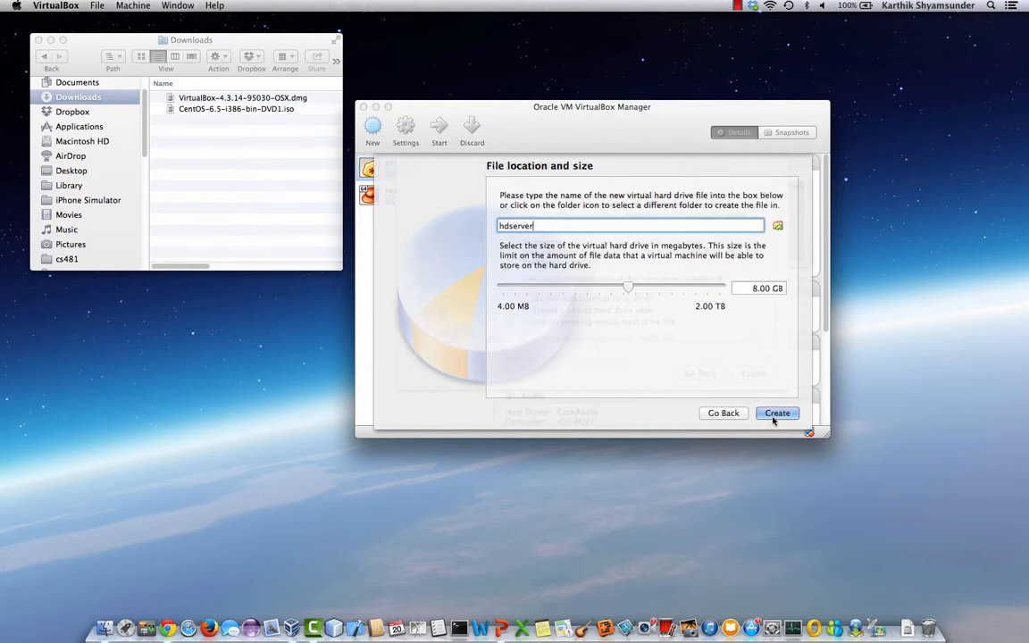
pyautogui.doubleClick(755, 288)
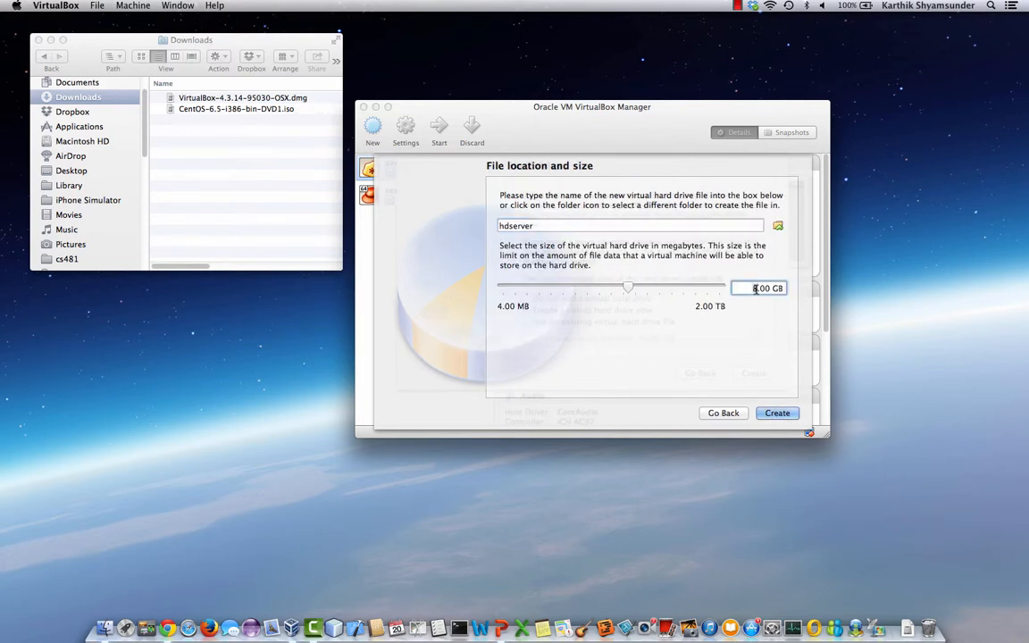
pyautogui.write('20')
pyautogui.click(776, 413)
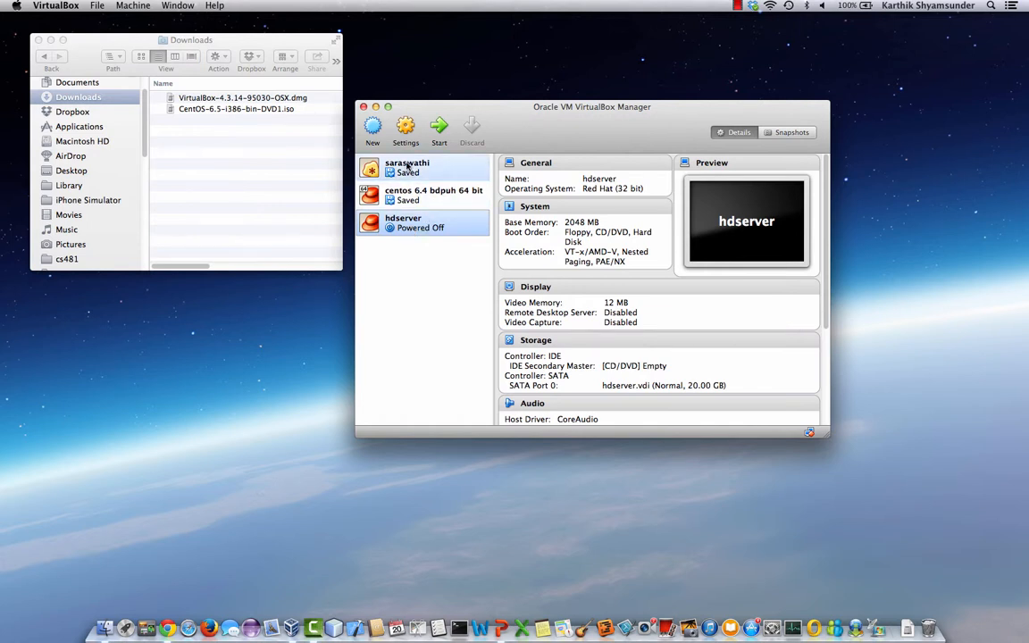
# - Attach CentOS-6.5-i386-bin-DVD1.iso to hdserver's empty IDE CD/DVD drive in Storage settings and save
pyautogui.rightClick(404, 220)
pyautogui.click(427, 225)
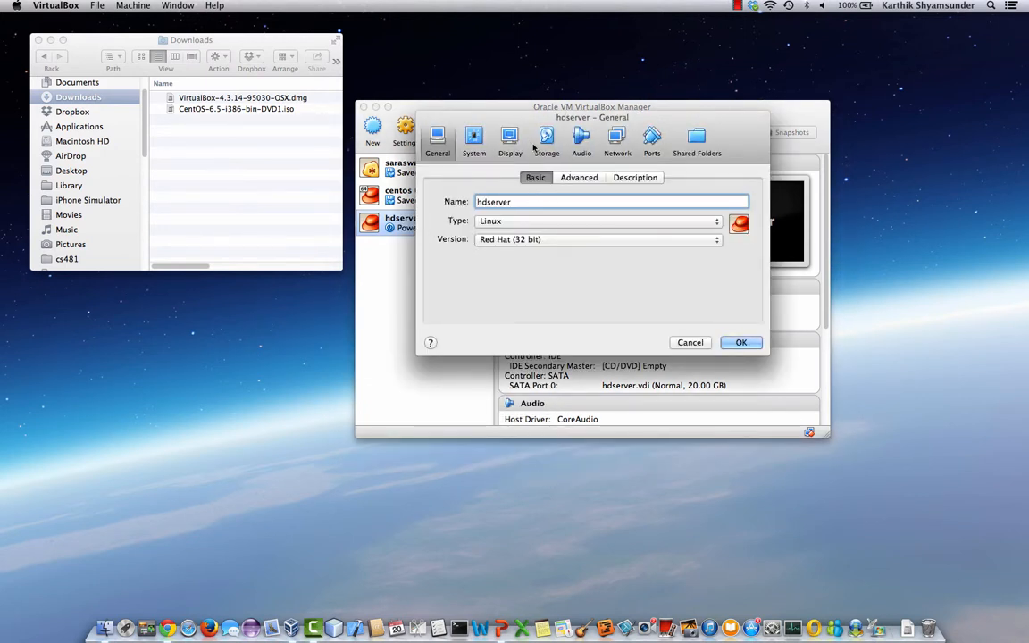
pyautogui.click(546, 141)
pyautogui.click(467, 213)
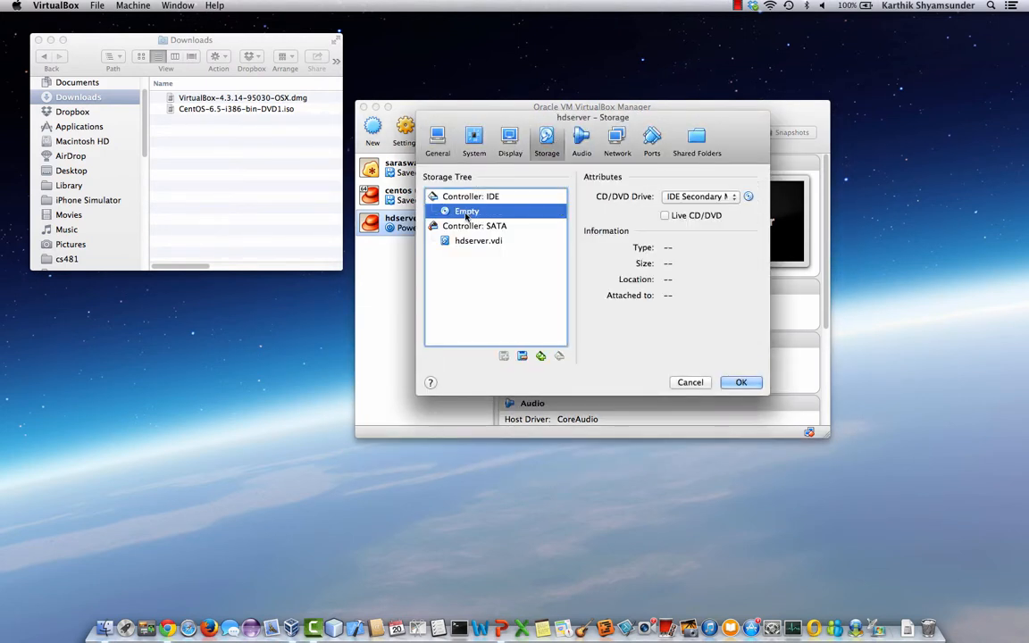
pyautogui.click(748, 197)
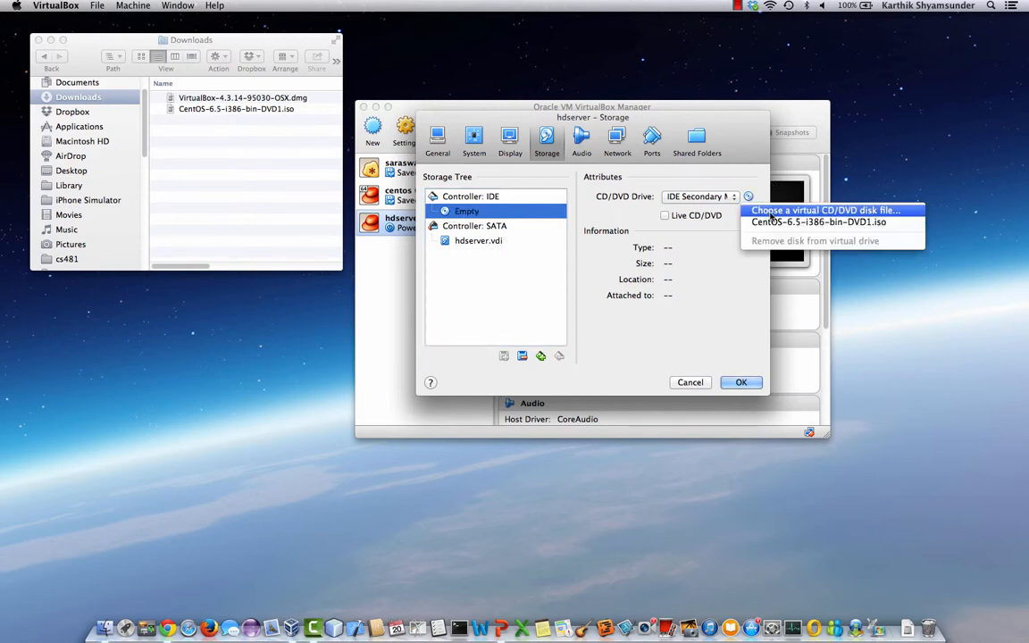
pyautogui.click(770, 213)
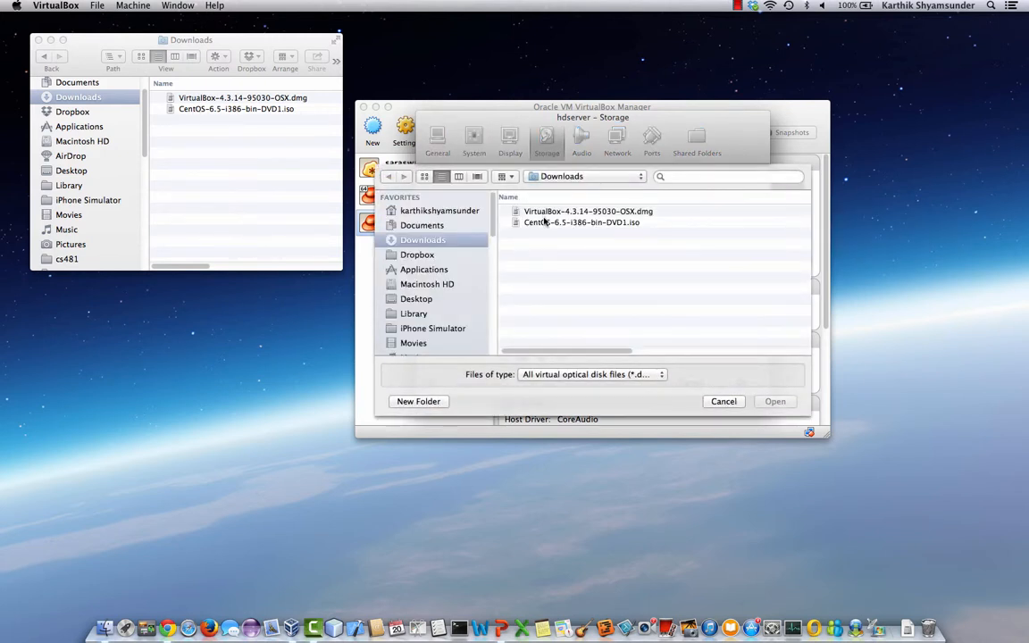
pyautogui.click(550, 225)
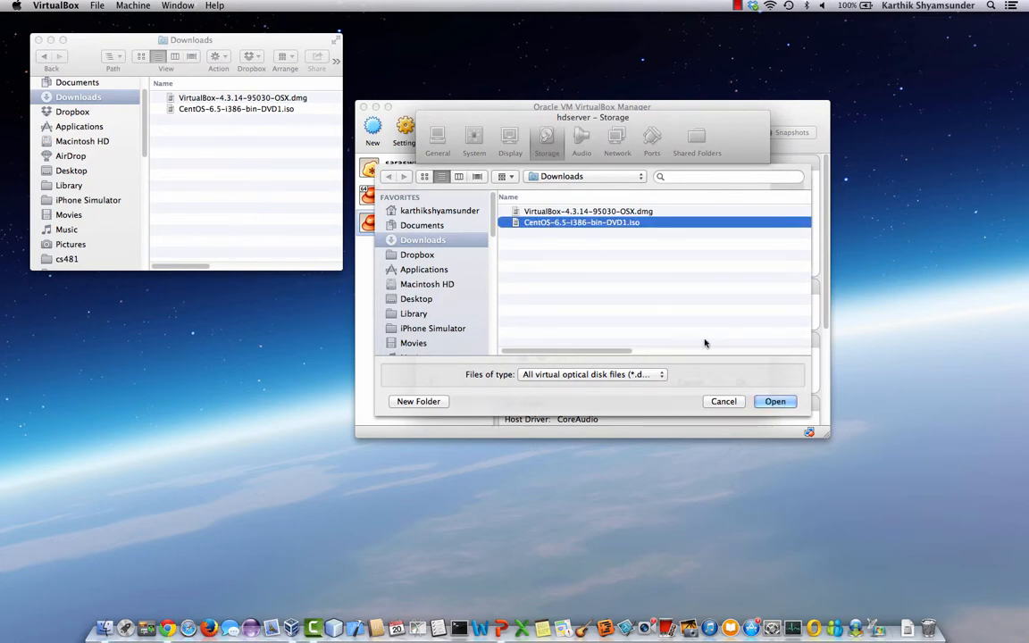
pyautogui.click(774, 402)
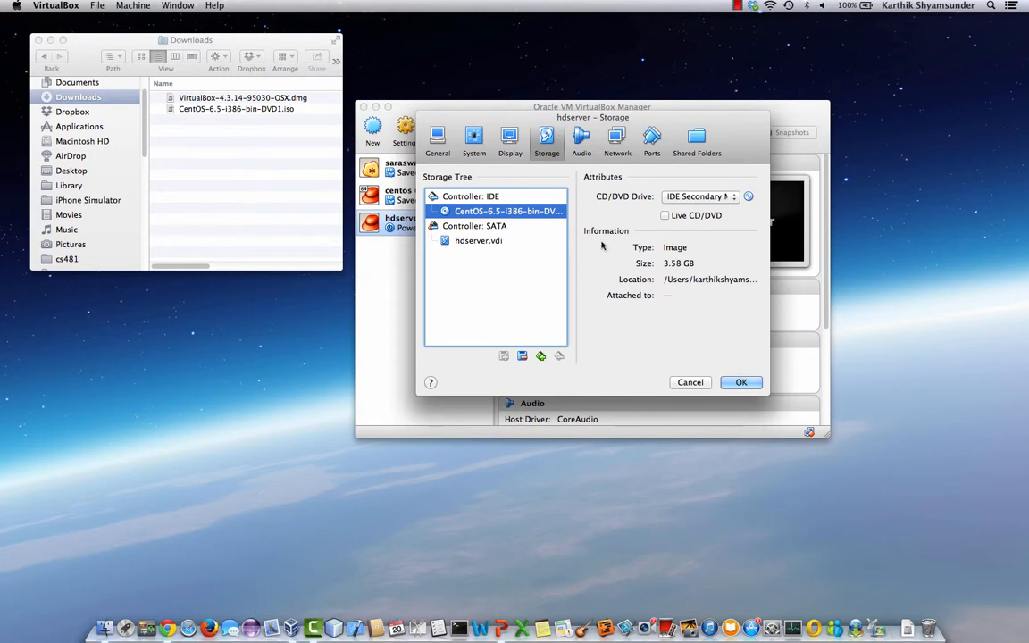
pyautogui.click(741, 382)
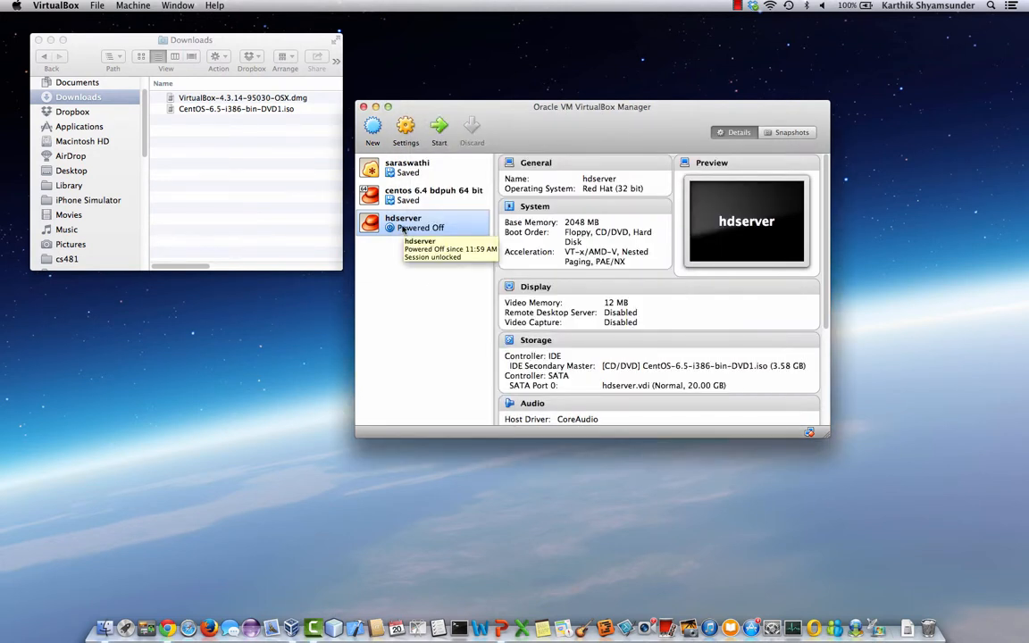
# - Start hdserver, boot 'Install or upgrade' from the CentOS disc and skip the media test
pyautogui.doubleClick(401, 229)
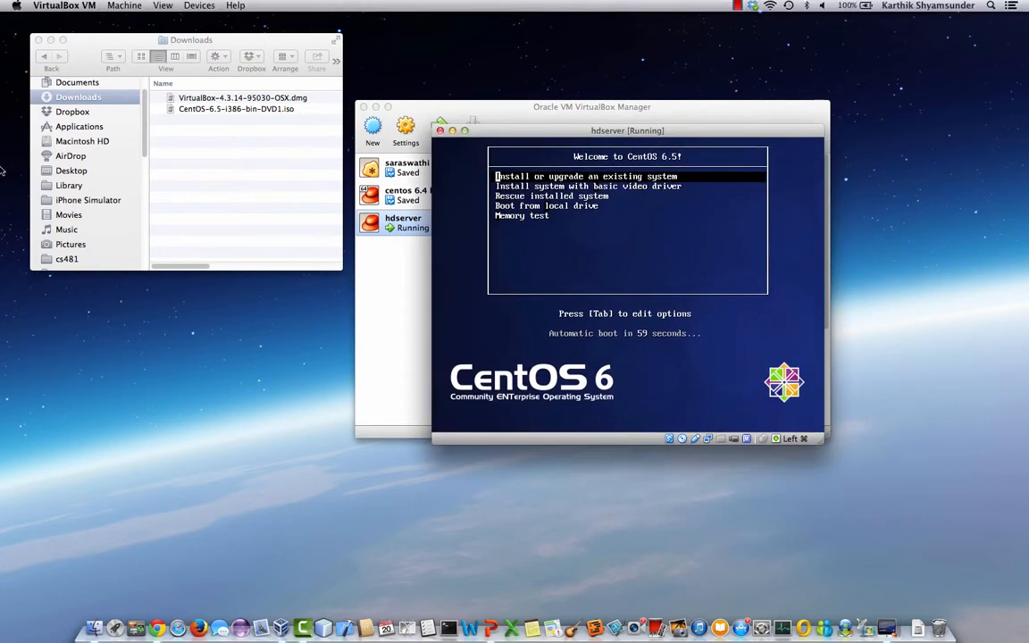
pyautogui.moveTo(584, 168); pyautogui.dragTo(517, 139)
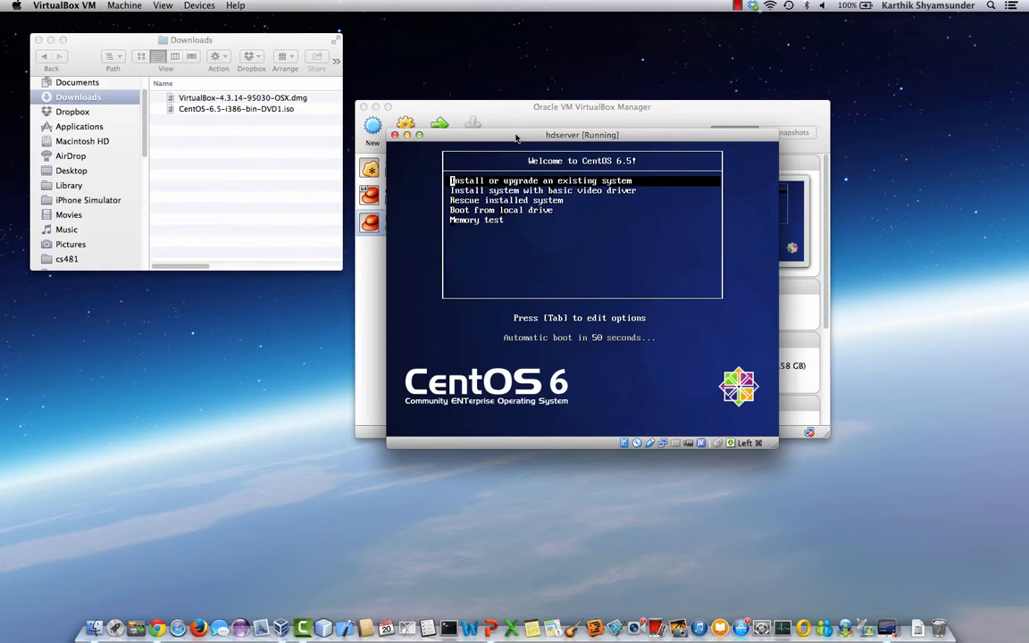
pyautogui.press('Return')
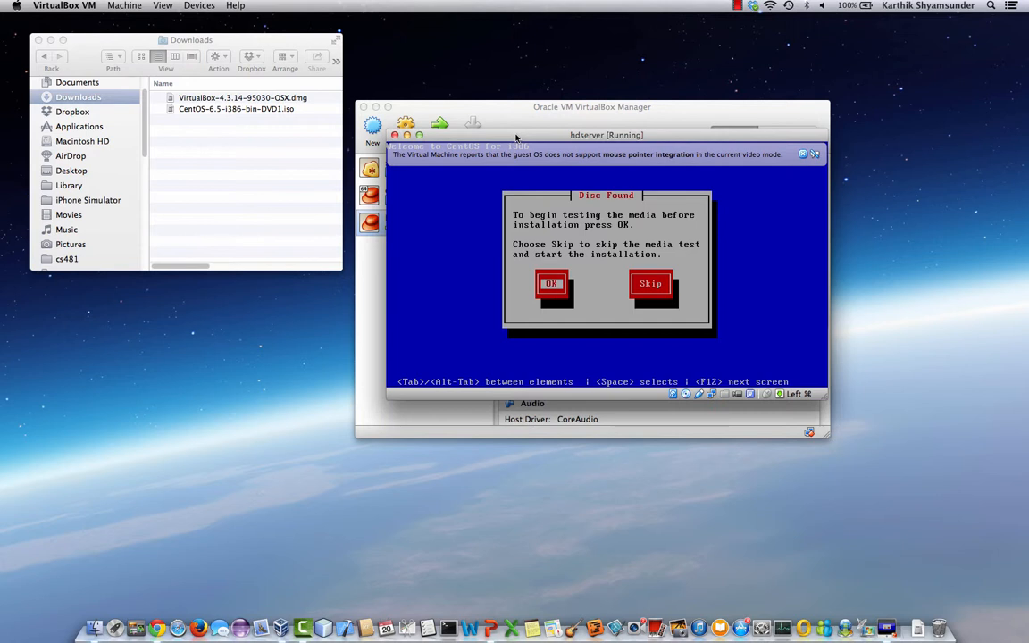
pyautogui.press('Tab')
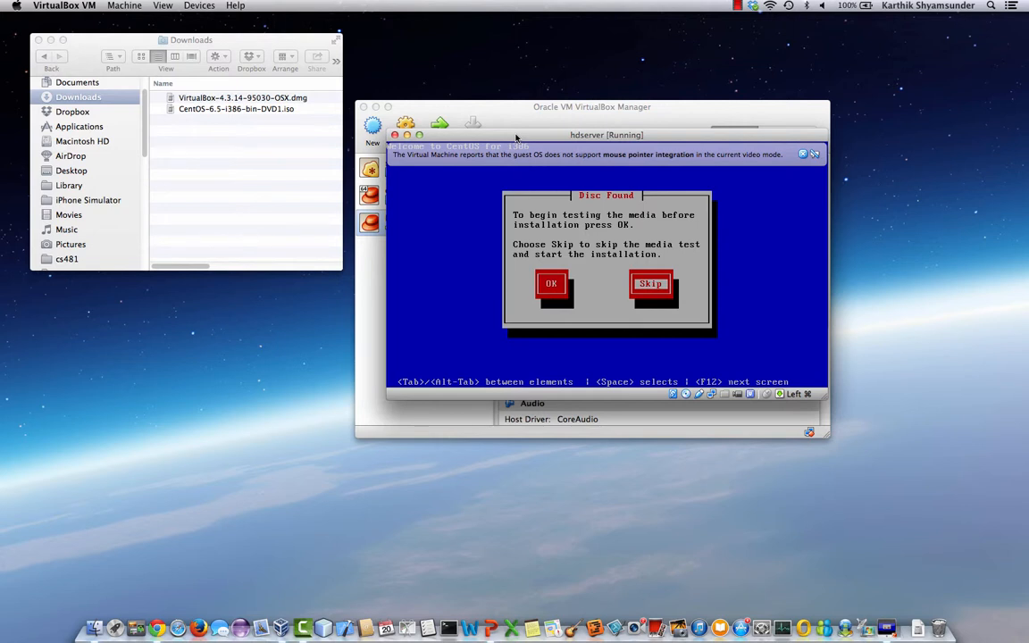
pyautogui.press('space')
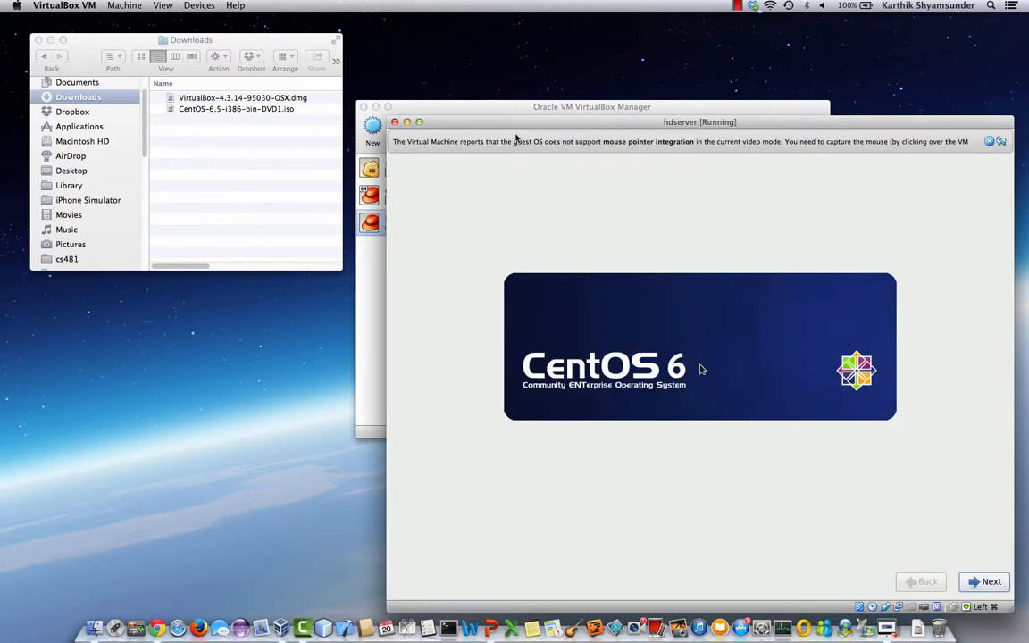
# - Accept English language and U.S. English keyboard, choose Basic Storage Devices, and discard the disk's data
pyautogui.moveTo(551, 125); pyautogui.dragTo(382, 64)
pyautogui.click(804, 520)
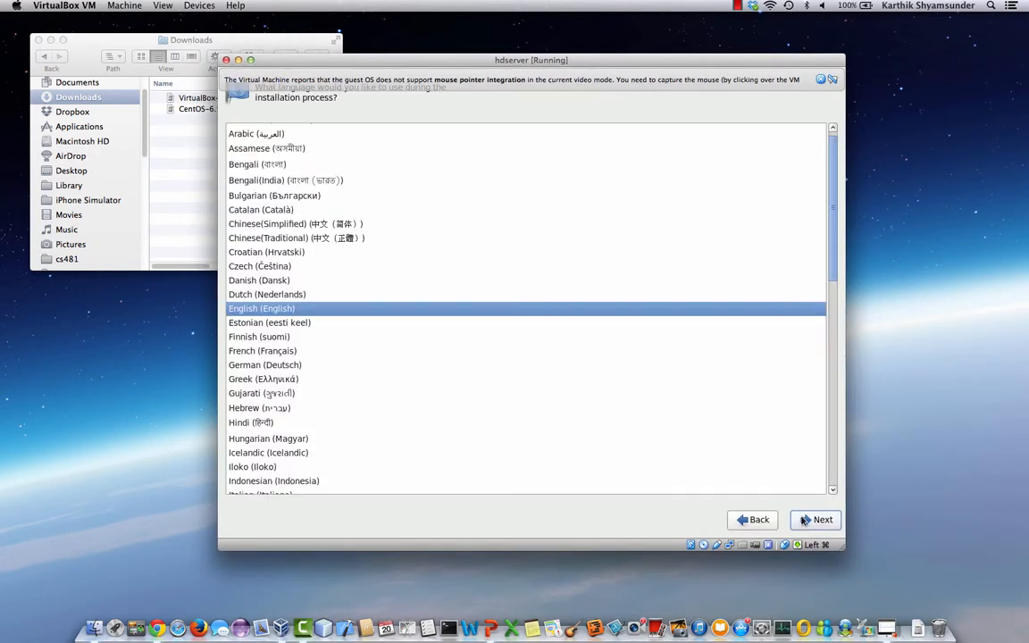
pyautogui.click(805, 520)
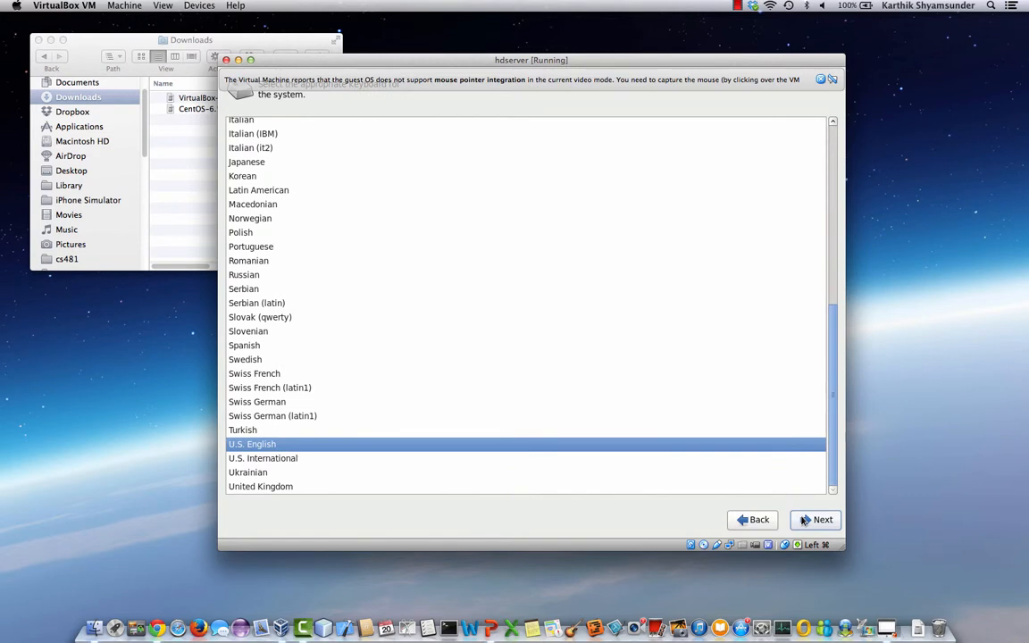
pyautogui.click(804, 520)
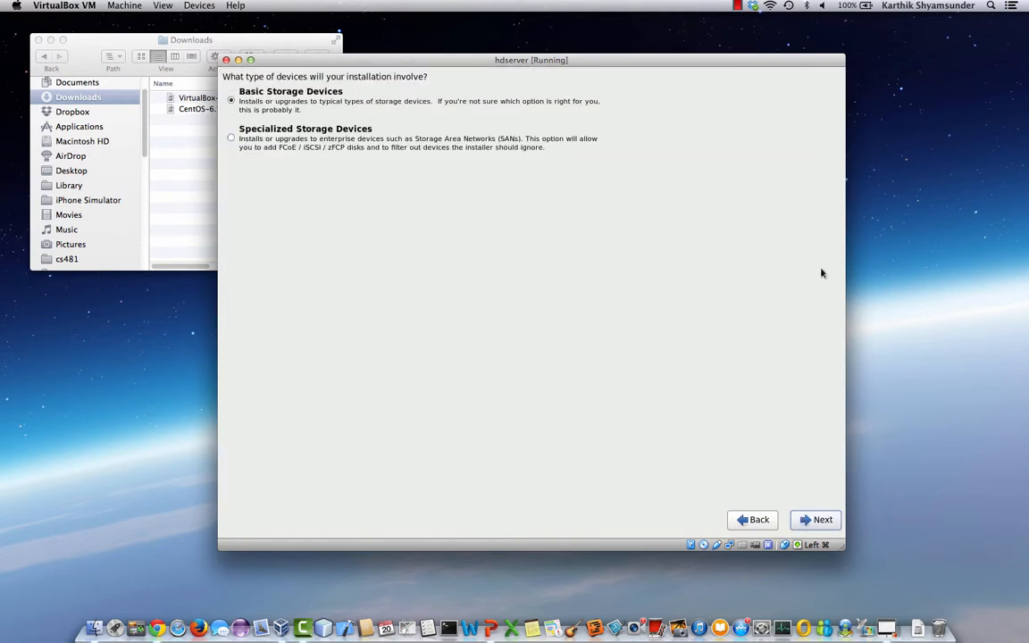
pyautogui.click(815, 520)
pyautogui.click(565, 510)
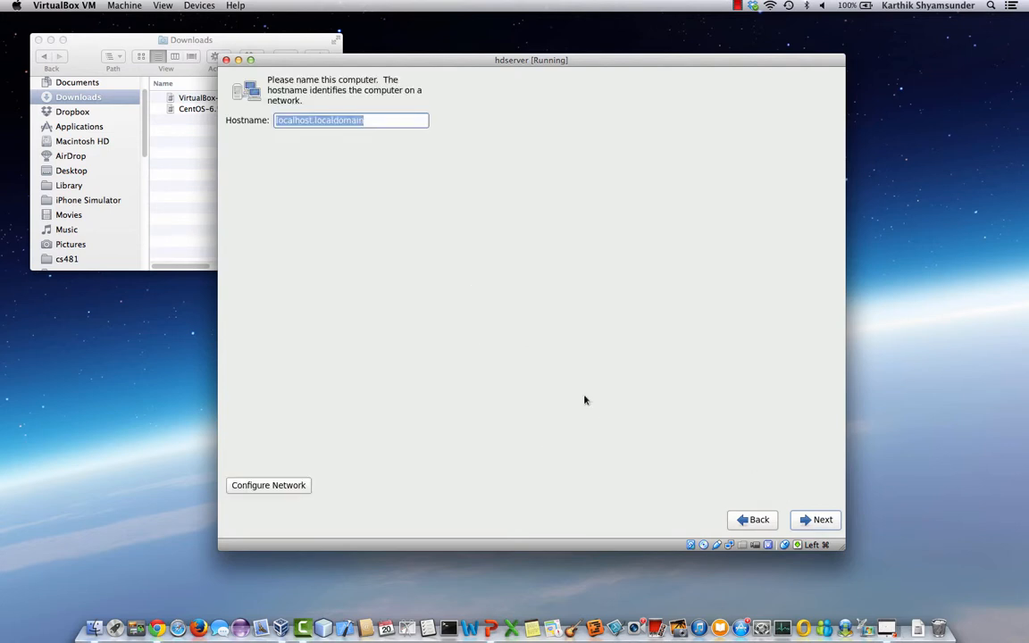
# - Set the hostname to hdserver and keep the America/New York time zone
pyautogui.tripleClick(331, 125)
pyautogui.write('hdserver')
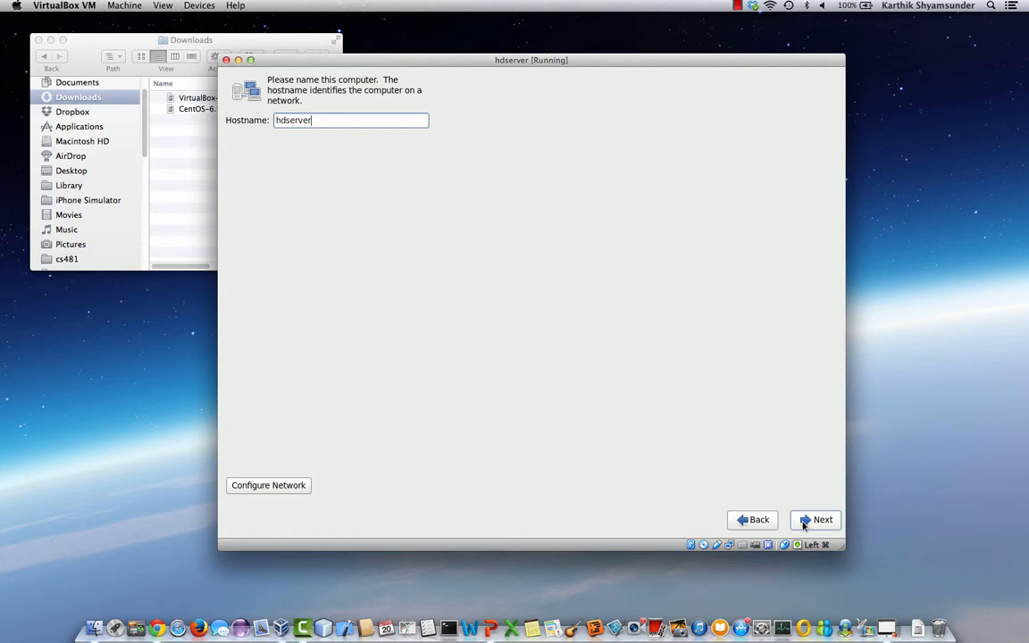
pyautogui.press('Return')
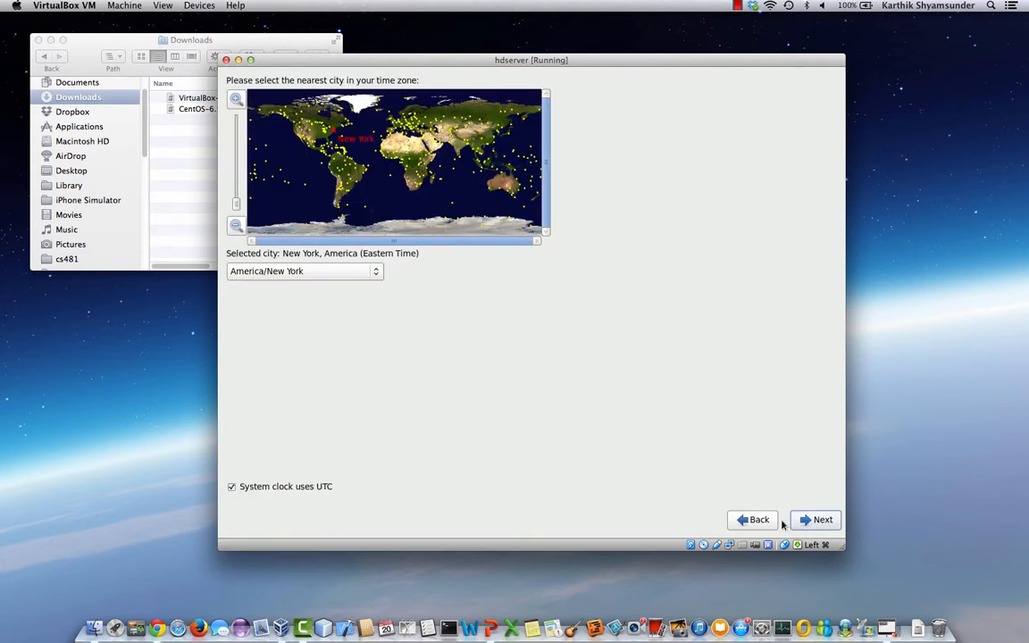
pyautogui.click(810, 521)
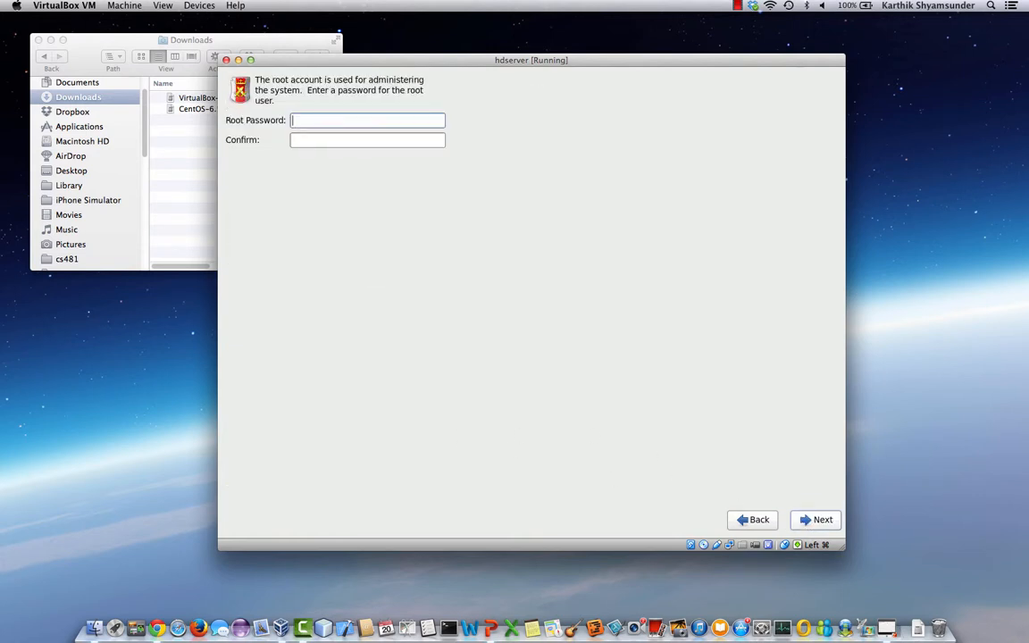
# - Set and confirm the root password despite the weak warning, replace existing Linux systems, and write partitions
pyautogui.write('••••••••')
pyautogui.press('Tab')
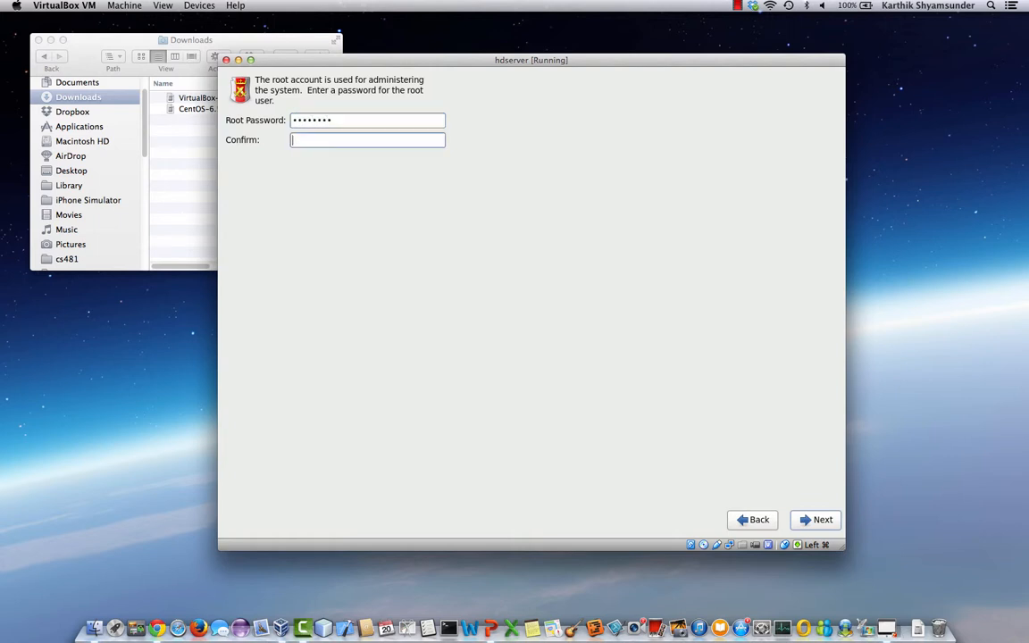
pyautogui.write('••••')
pyautogui.click(818, 519)
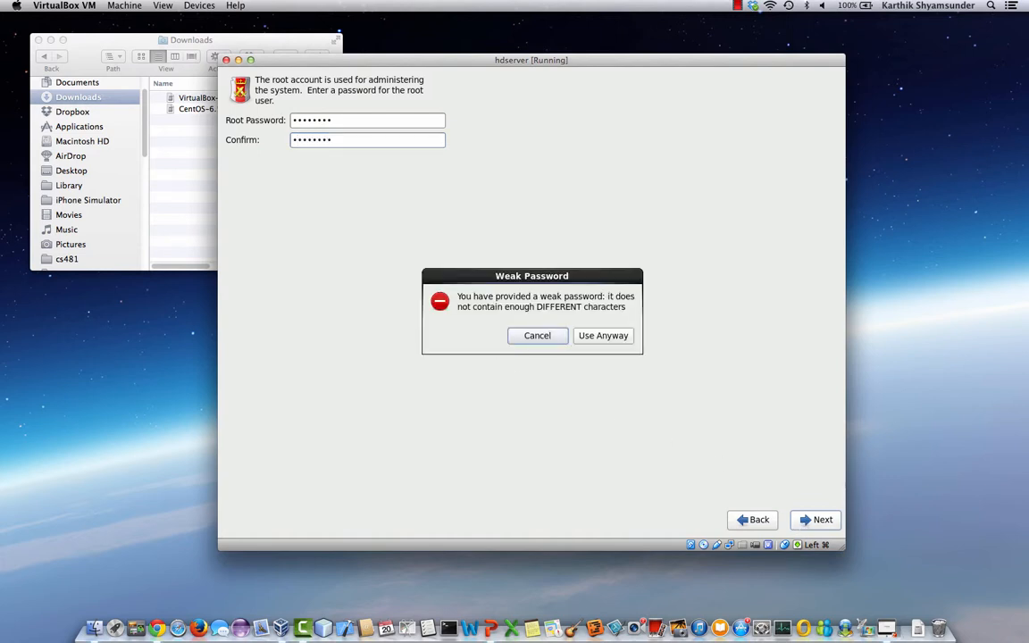
pyautogui.click(597, 336)
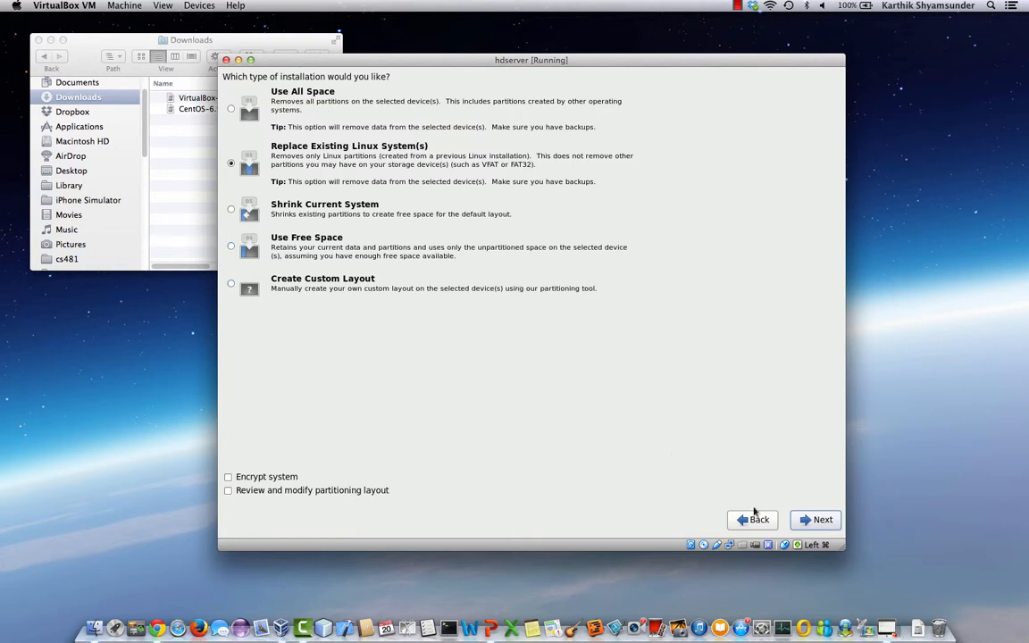
pyautogui.click(820, 520)
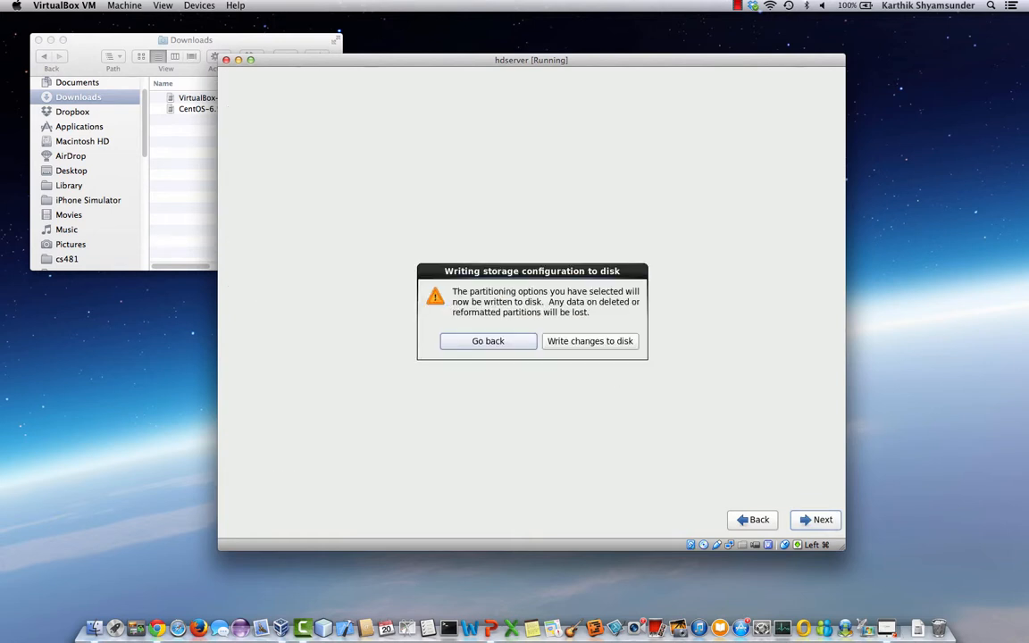
pyautogui.click(560, 341)
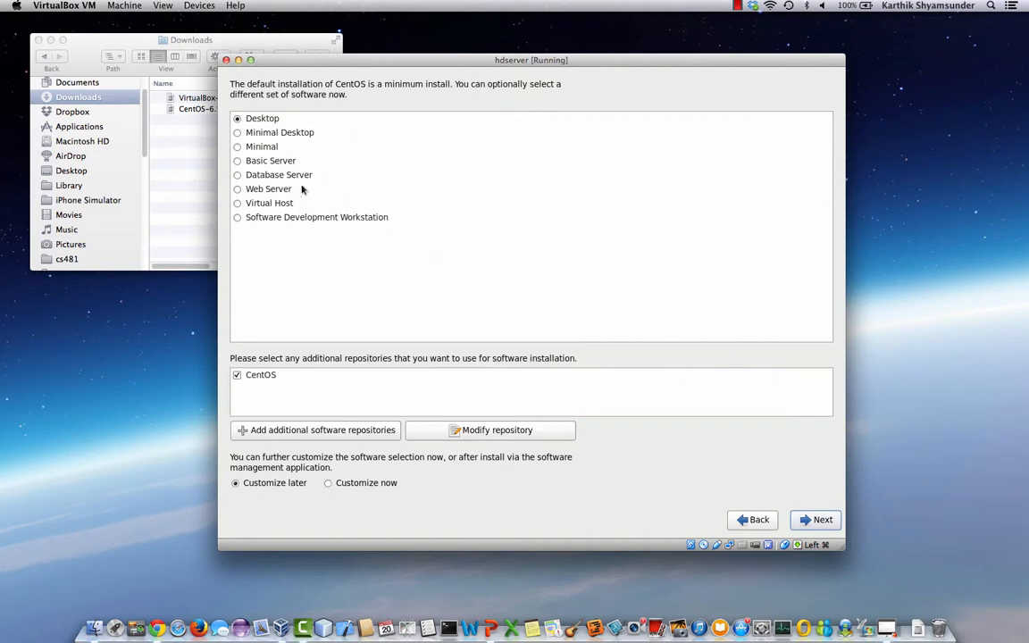
# - Choose the Software Development Workstation set and start the package installation
pyautogui.click(284, 217)
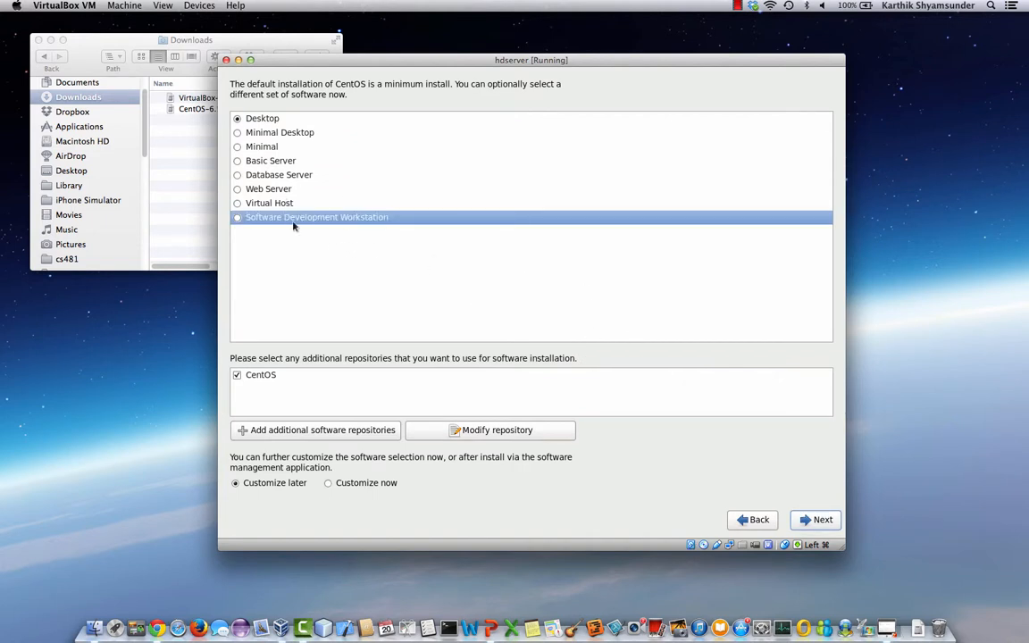
pyautogui.click(814, 520)
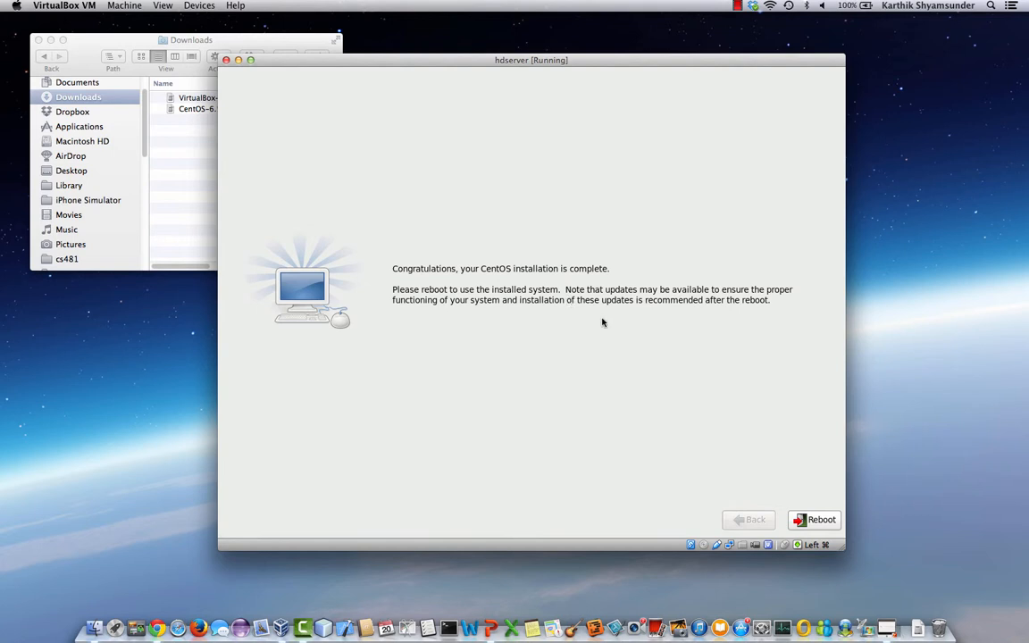
# - Reboot the installed CentOS and bring the hdserver window back in front of the Manager
pyautogui.click(821, 520)
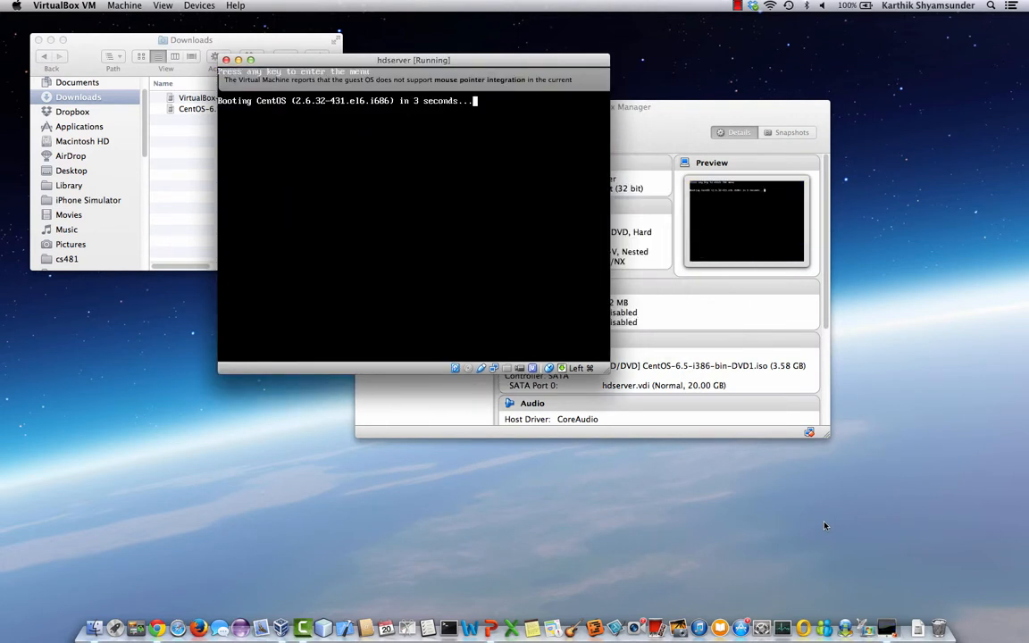
pyautogui.click(668, 133)
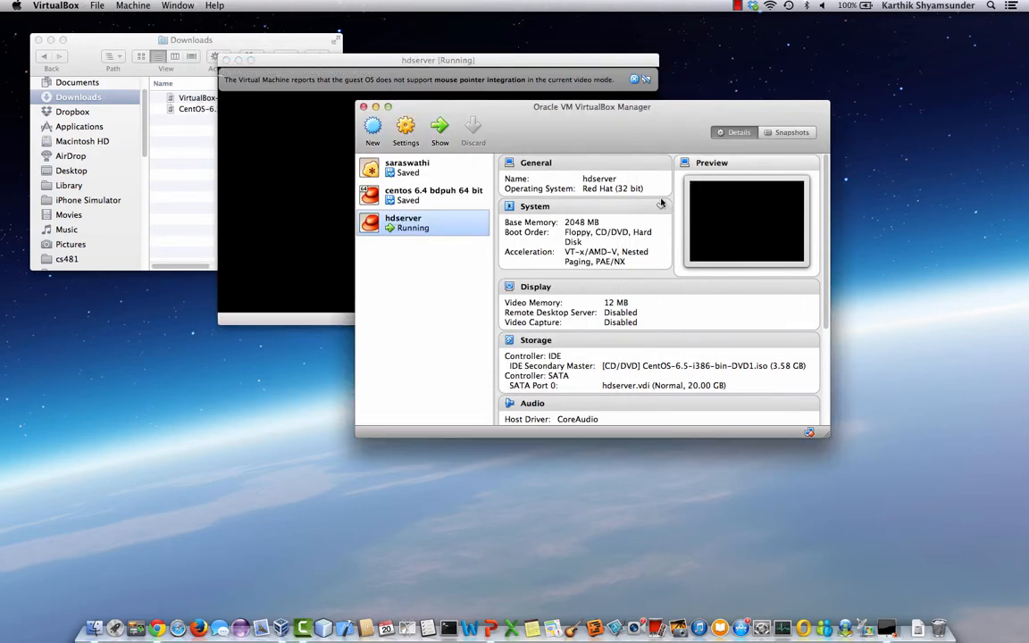
pyautogui.click(434, 60)
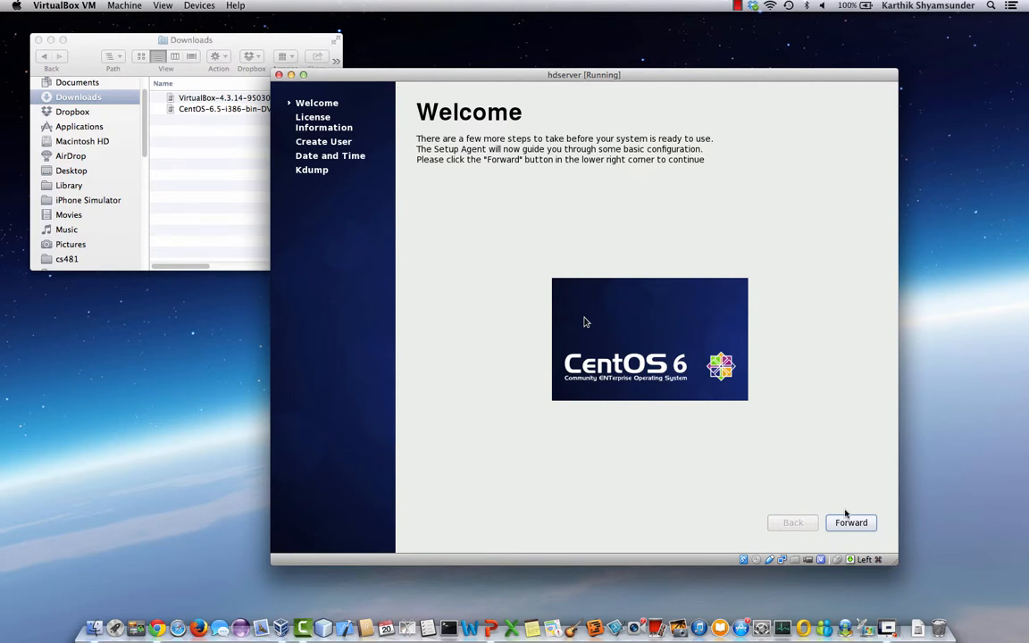
# - Move past the Setup Agent's Welcome page and agree to the CentOS License Agreement
pyautogui.click(847, 527)
pyautogui.click(852, 525)
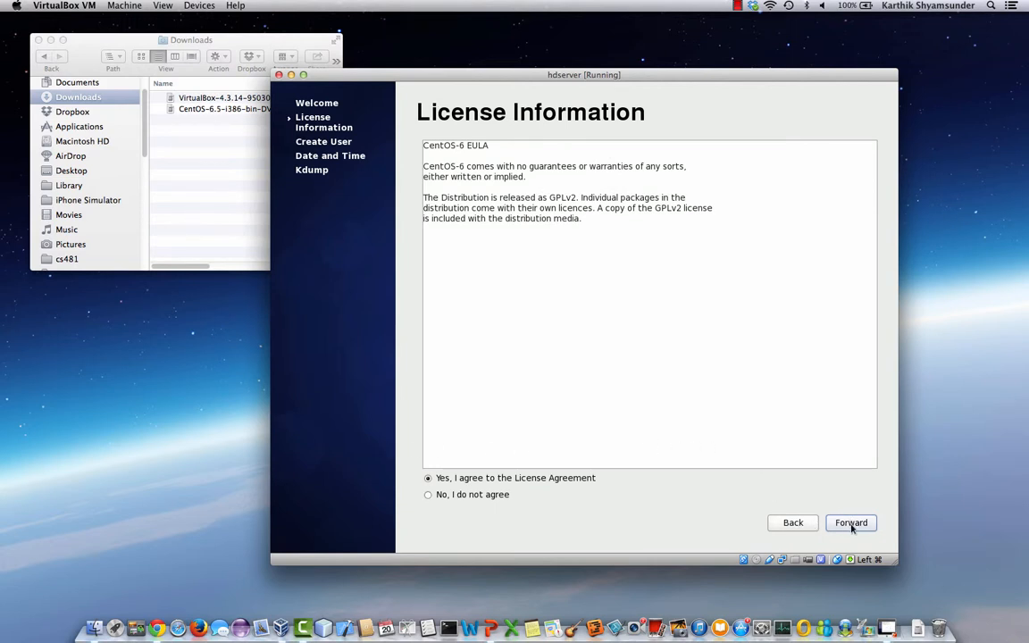
pyautogui.click(852, 525)
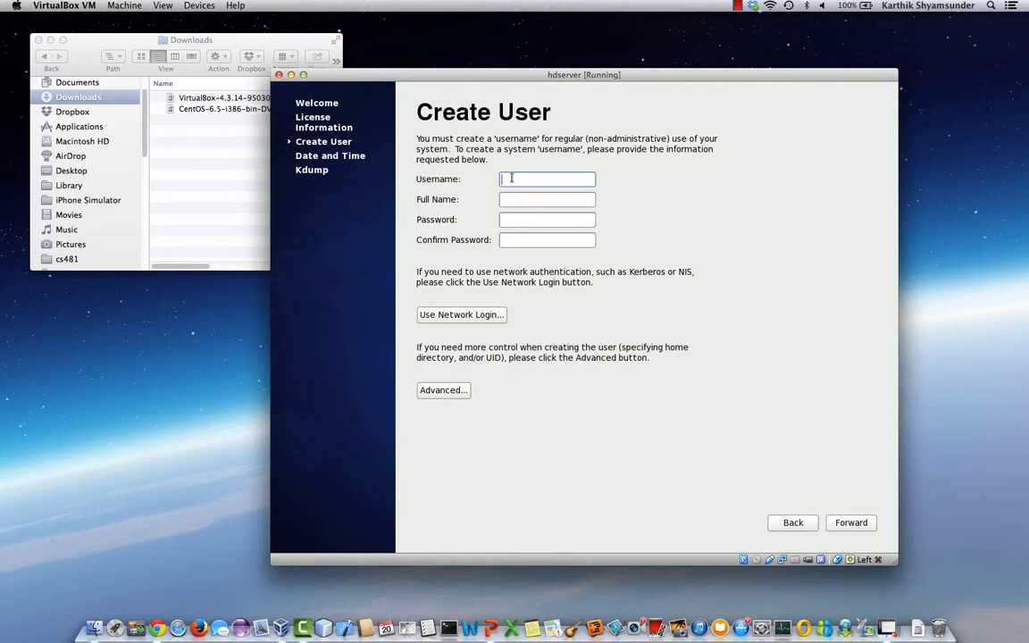
# - Create user hdadmin with full name hdadmin, enter and confirm its password, accepting the weak-password warning
pyautogui.write('hdadmin')
pyautogui.press('Tab')
pyautogui.write('hdadmin')
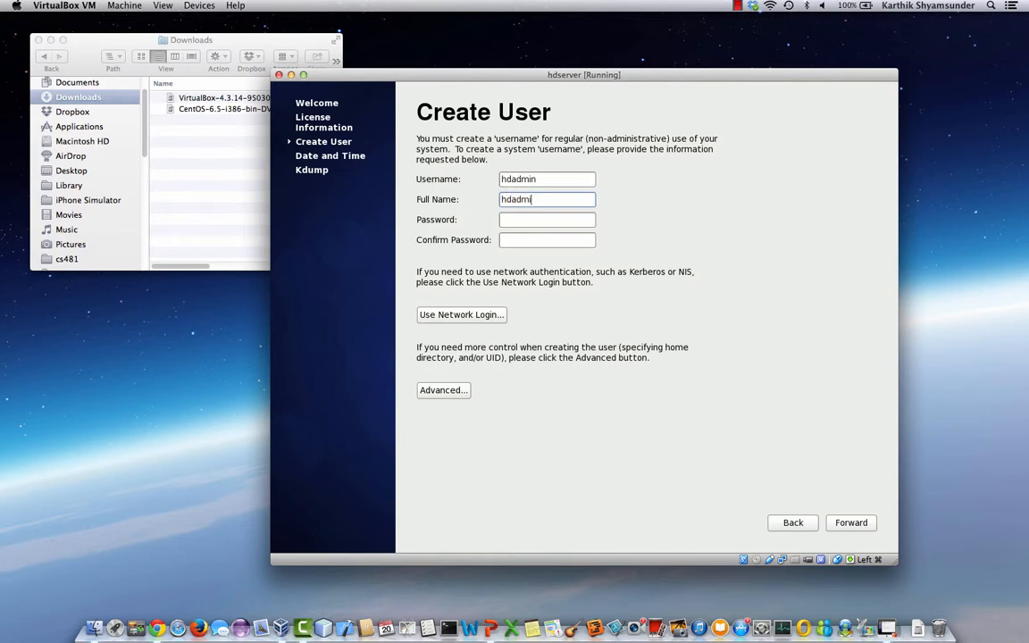
pyautogui.press('Tab')
pyautogui.write('•••••••')
pyautogui.press('Tab')
pyautogui.write('•••••••')
pyautogui.press('Tab')
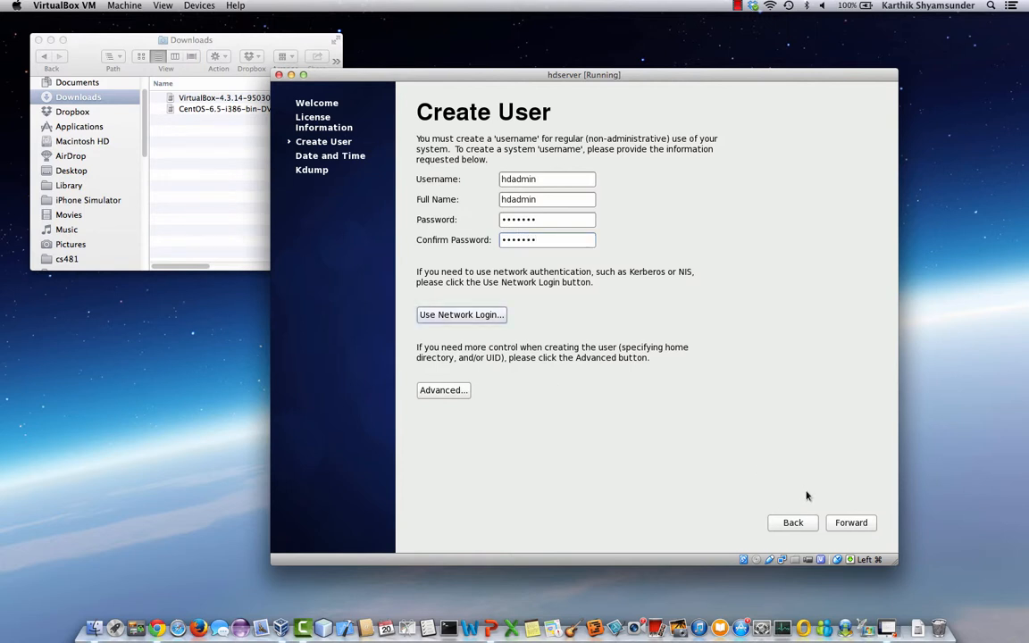
pyautogui.click(846, 522)
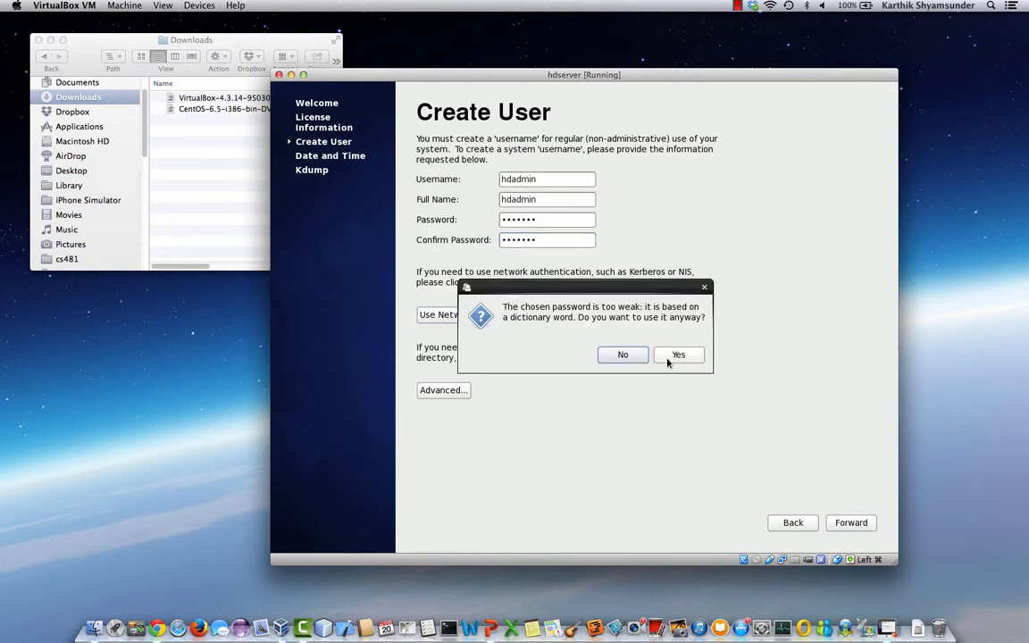
pyautogui.click(669, 361)
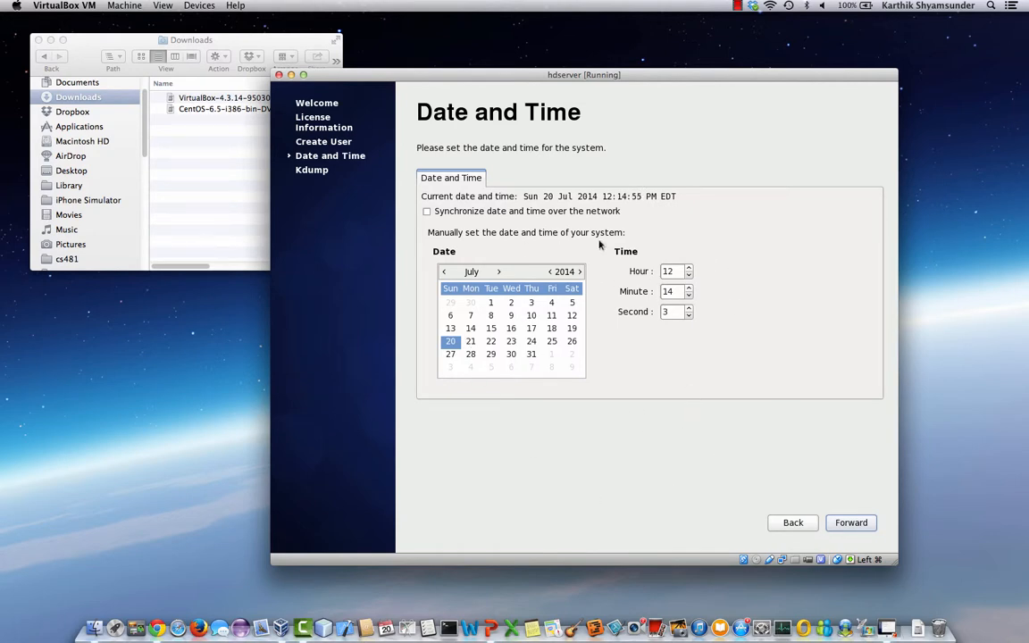
# - Keep the current date, time and Kdump settings, finish setup, and confirm the reboot
pyautogui.click(859, 526)
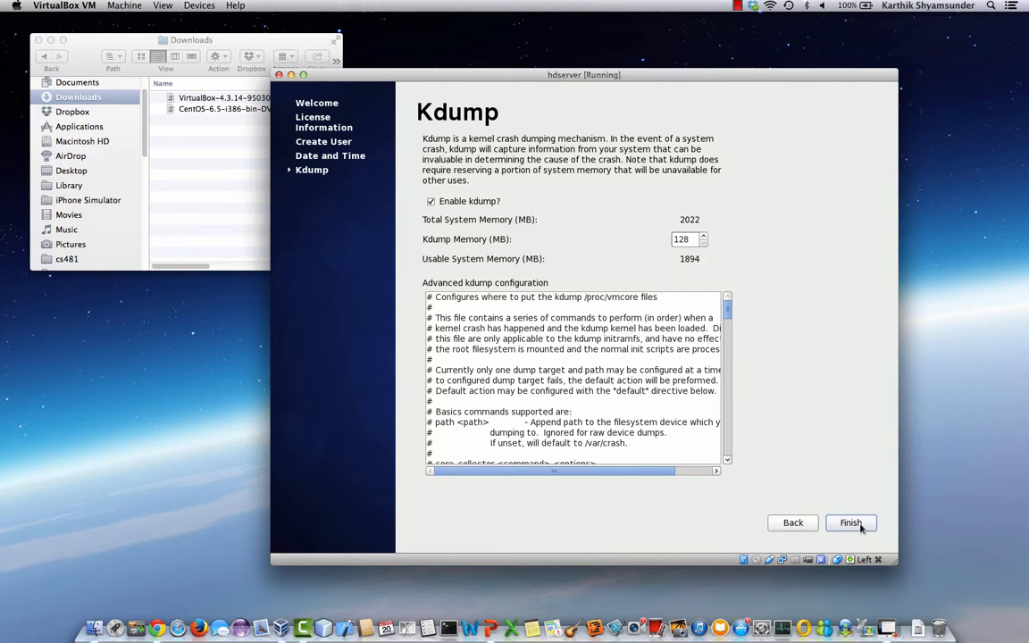
pyautogui.click(861, 528)
pyautogui.click(670, 363)
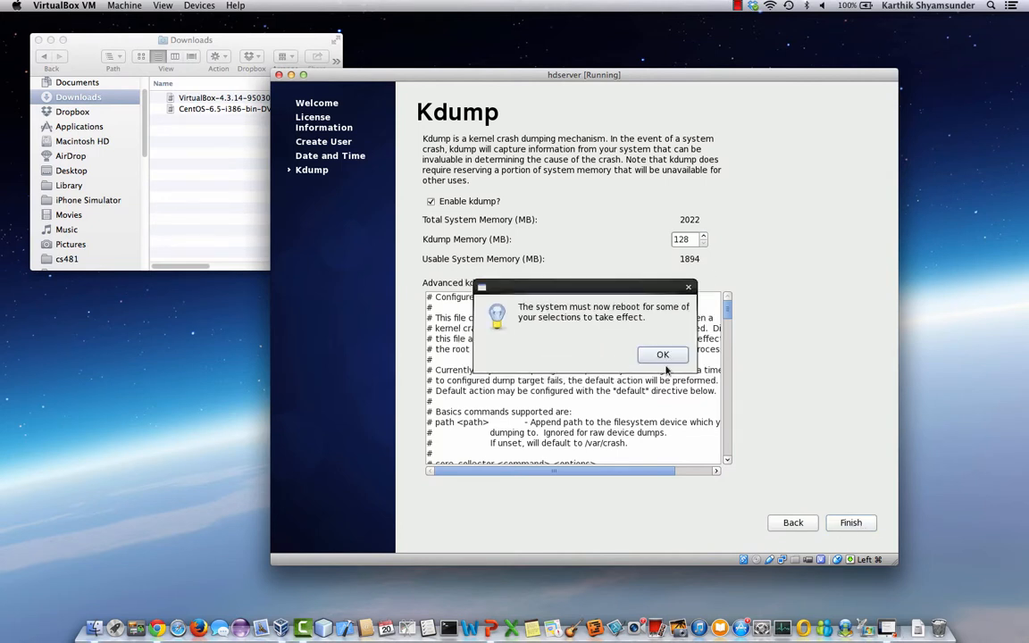
pyautogui.click(662, 354)
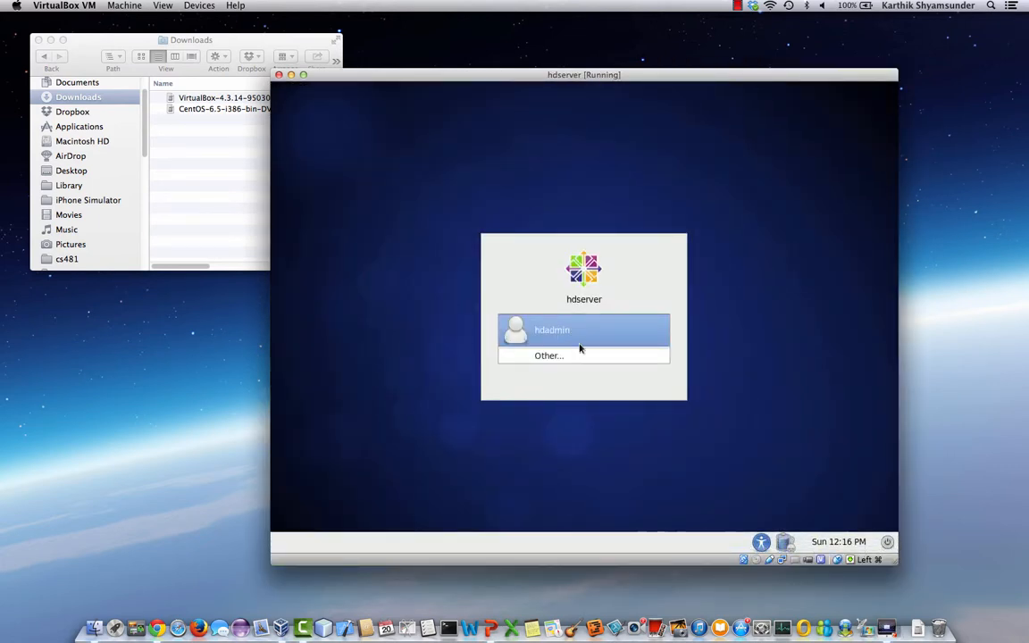
# - Log in as hdadmin with the account password and connect the System eth0 wired network
pyautogui.click(597, 345)
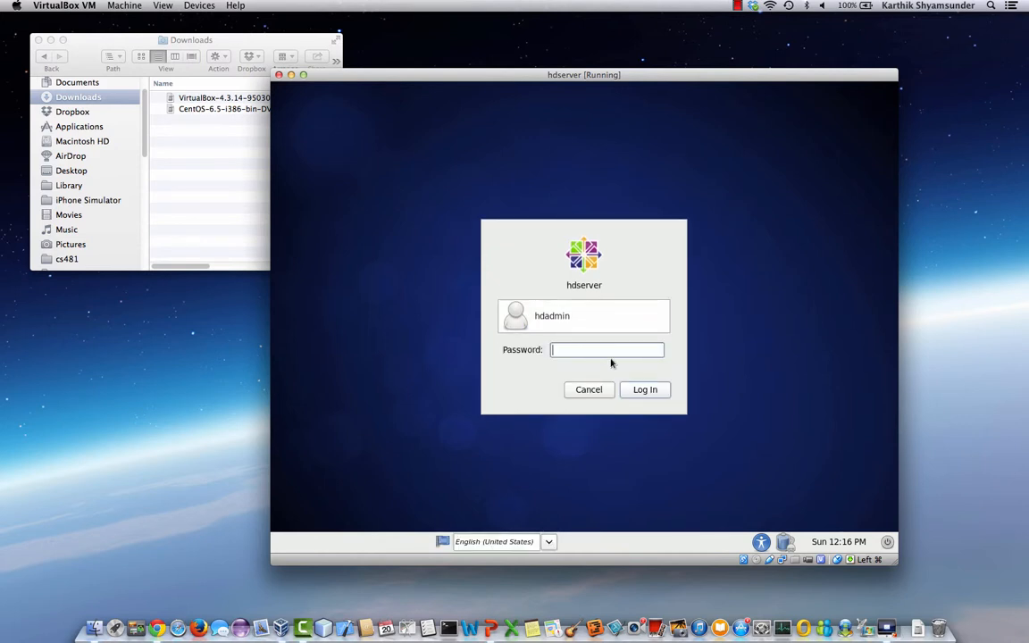
pyautogui.write('password')
pyautogui.press('Return')
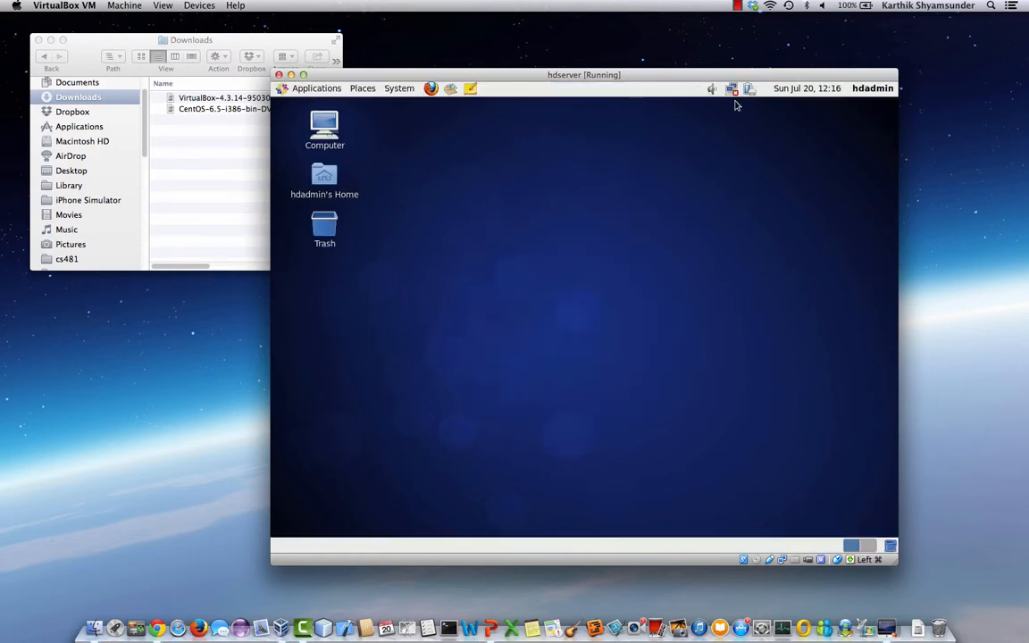
pyautogui.click(733, 90)
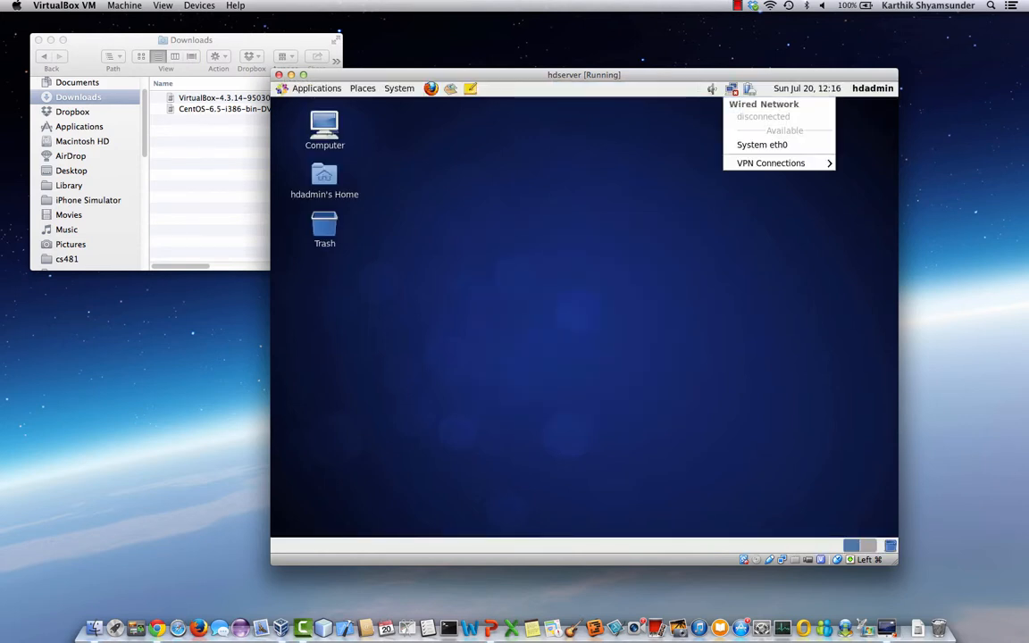
pyautogui.click(759, 149)
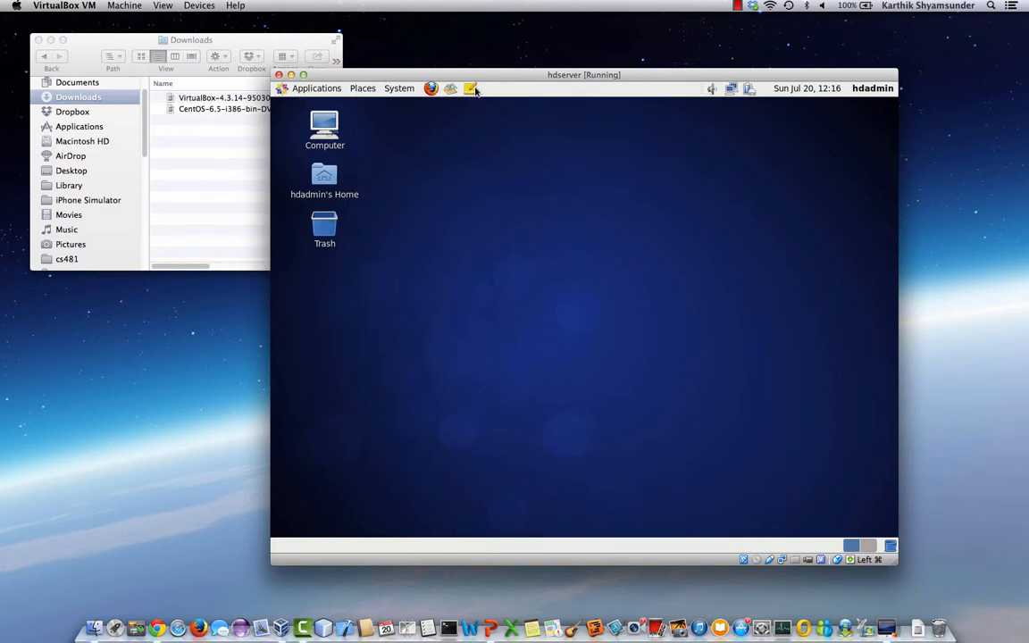
# - Drag Terminal from Applications > System Tools onto the top panel as a launcher
pyautogui.click(287, 88)
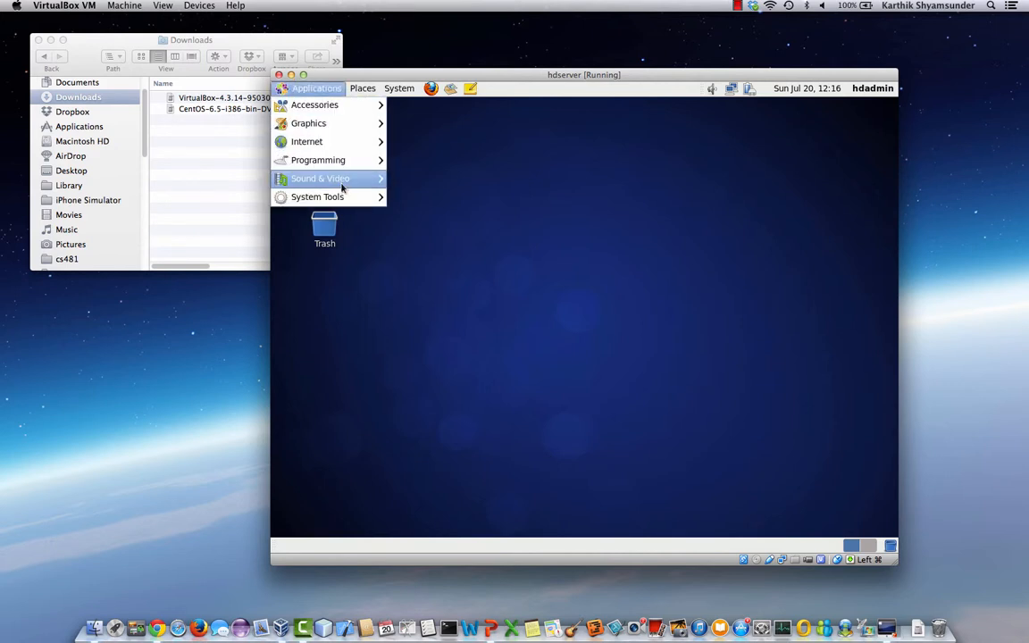
pyautogui.moveTo(335, 197)
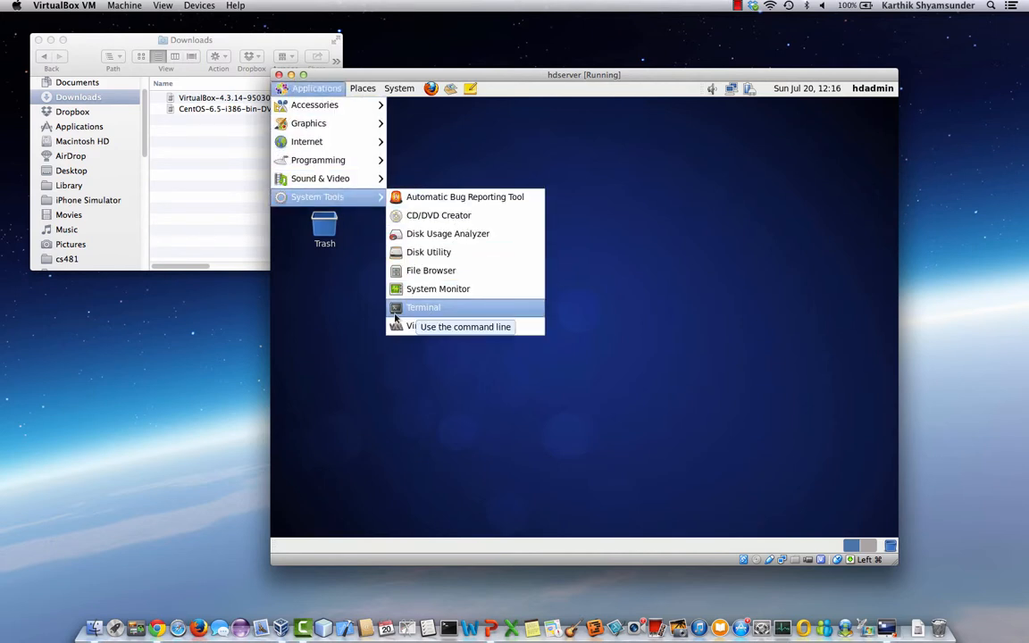
pyautogui.moveTo(396, 317); pyautogui.dragTo(495, 89)
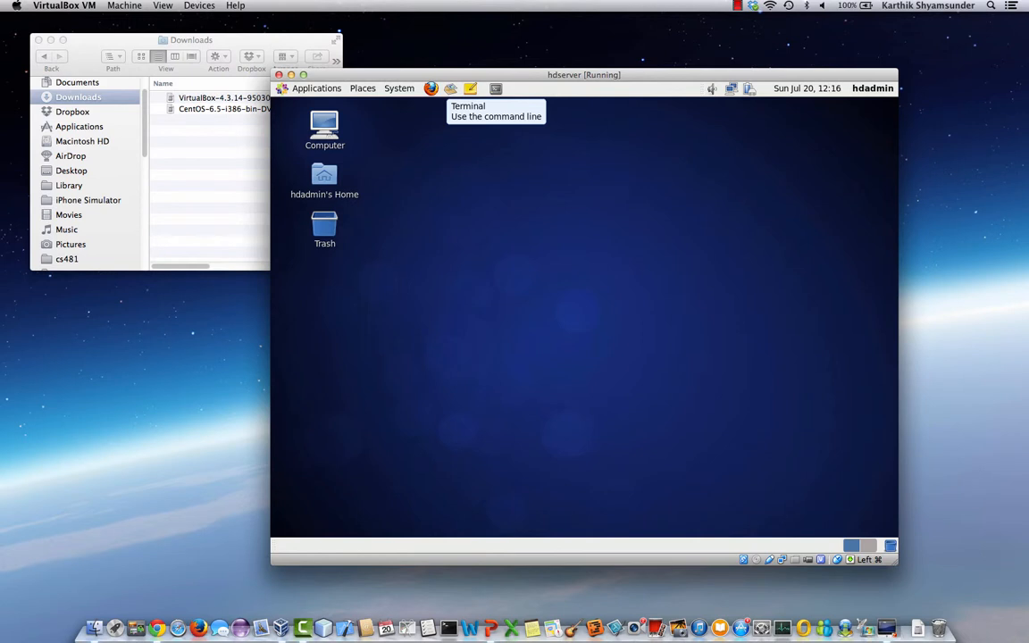
# - Test the new Terminal launcher, then close the terminal with exit
pyautogui.click(496, 88)
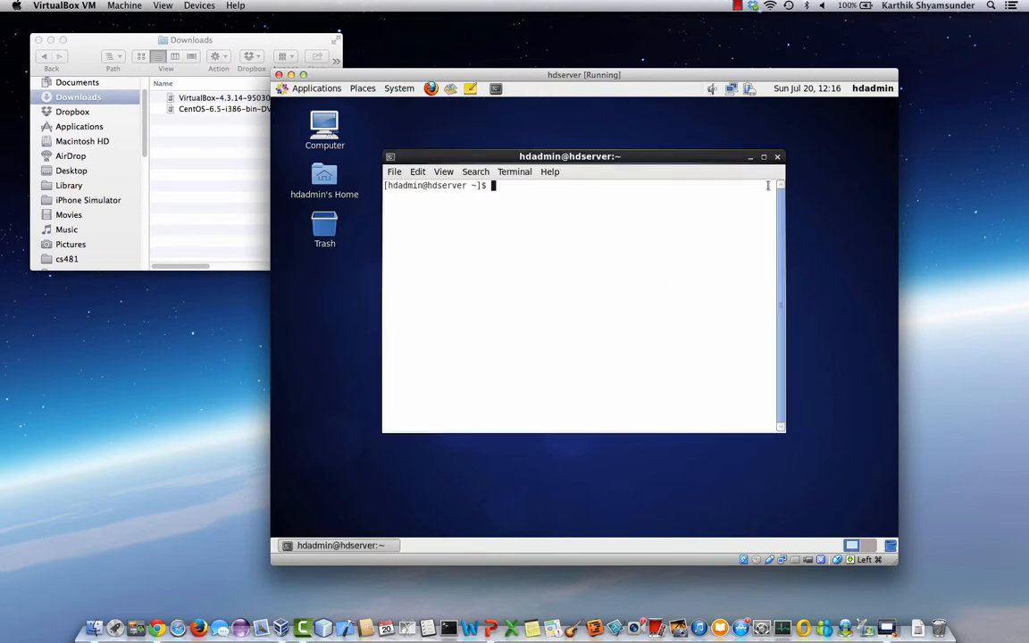
pyautogui.write('exit')
pyautogui.press('Return')
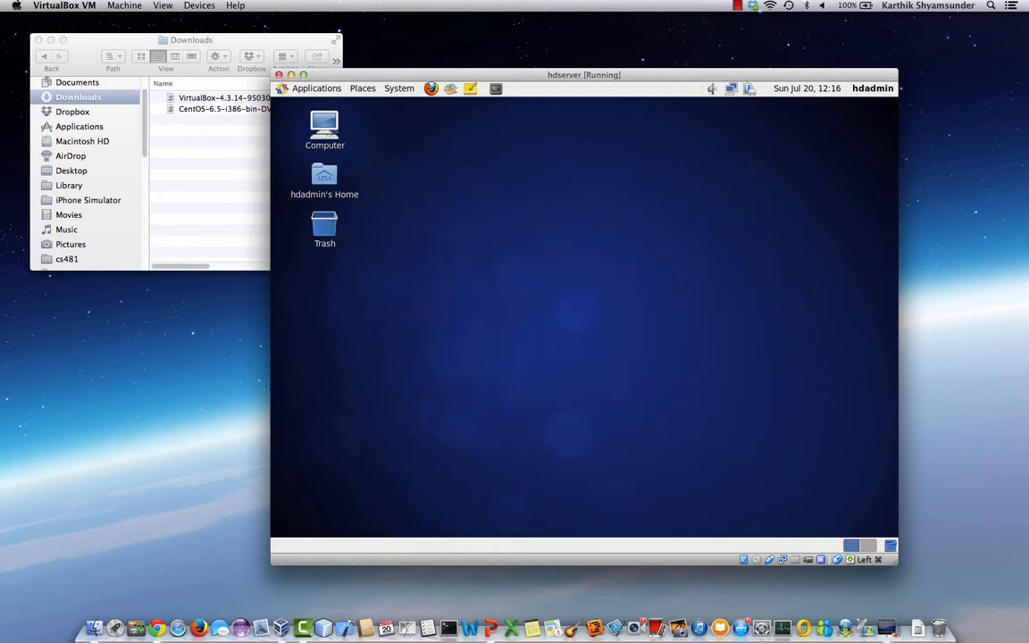
# - Set the workspace switcher's number of workspaces to 4
pyautogui.rightClick(854, 546)
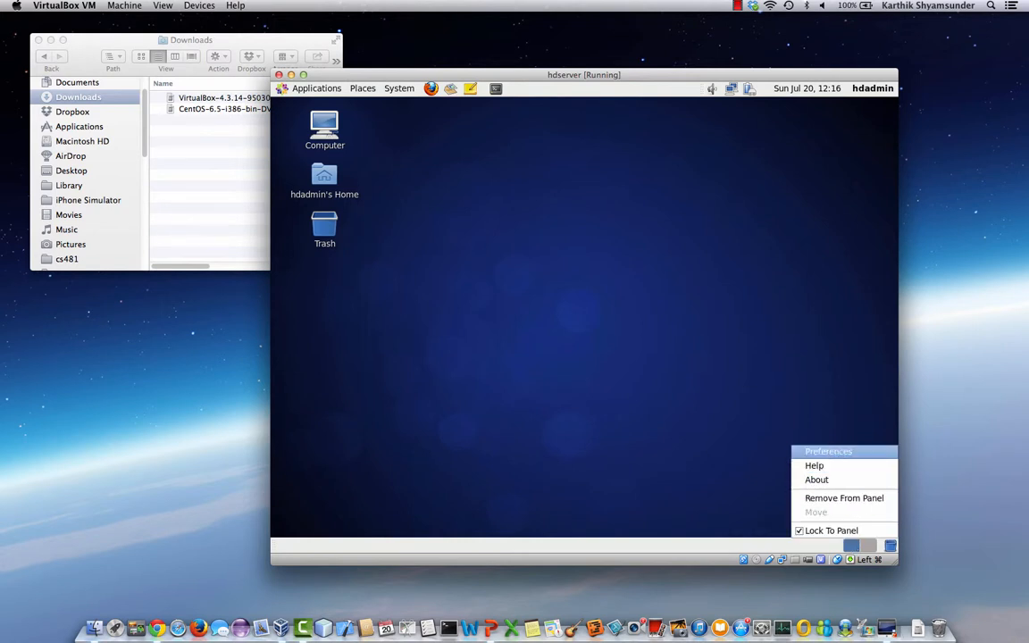
pyautogui.click(829, 451)
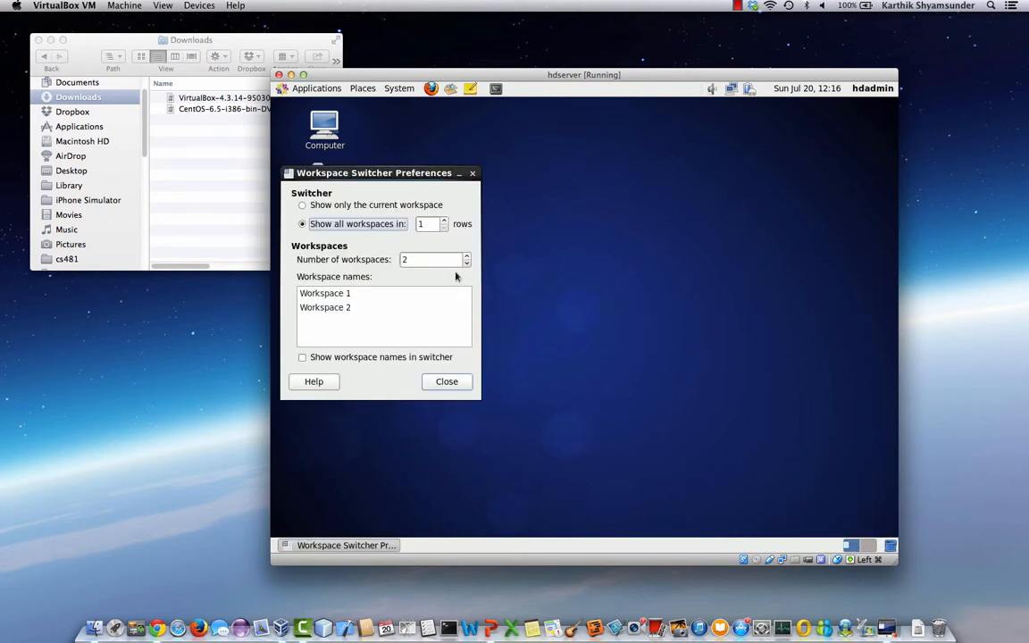
pyautogui.click(466, 256)
pyautogui.click(466, 256)
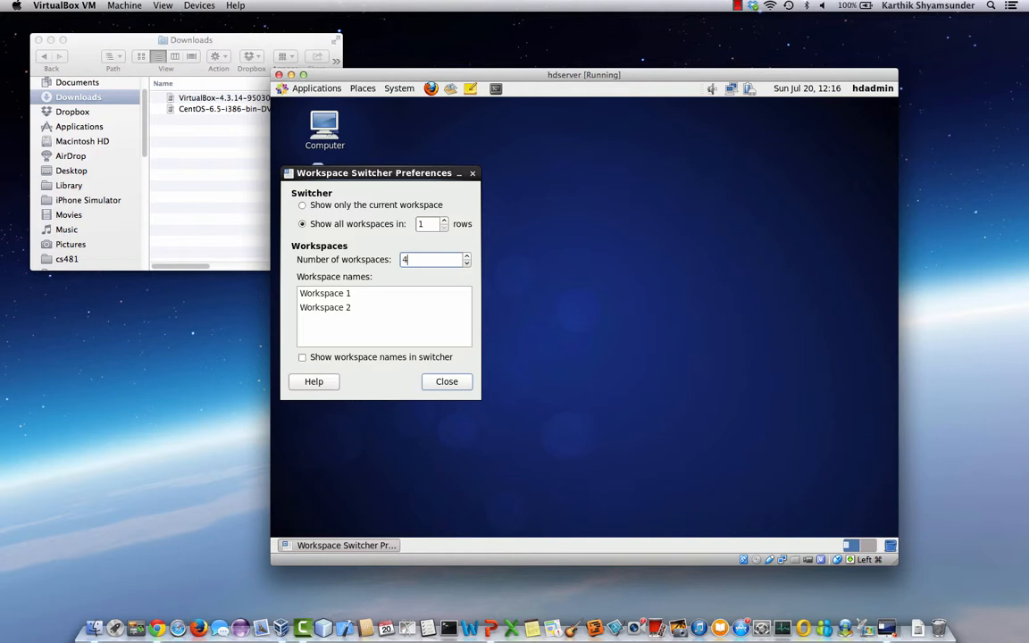
pyautogui.click(447, 381)
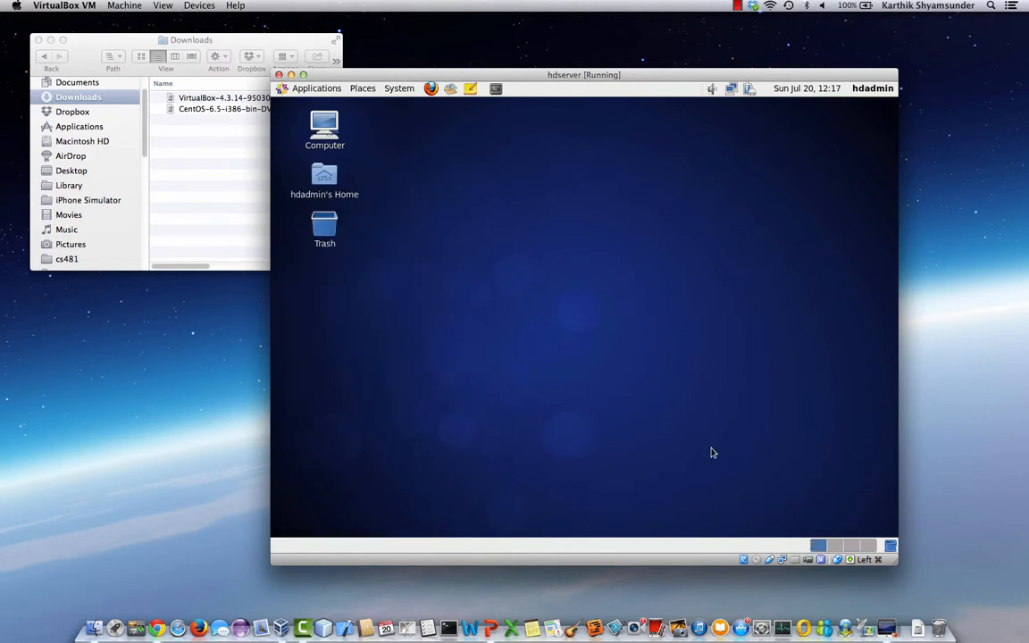
# - Launch Firefox in workspace 1 and a terminal in workspace 2, then move to workspace 3
pyautogui.click(431, 89)
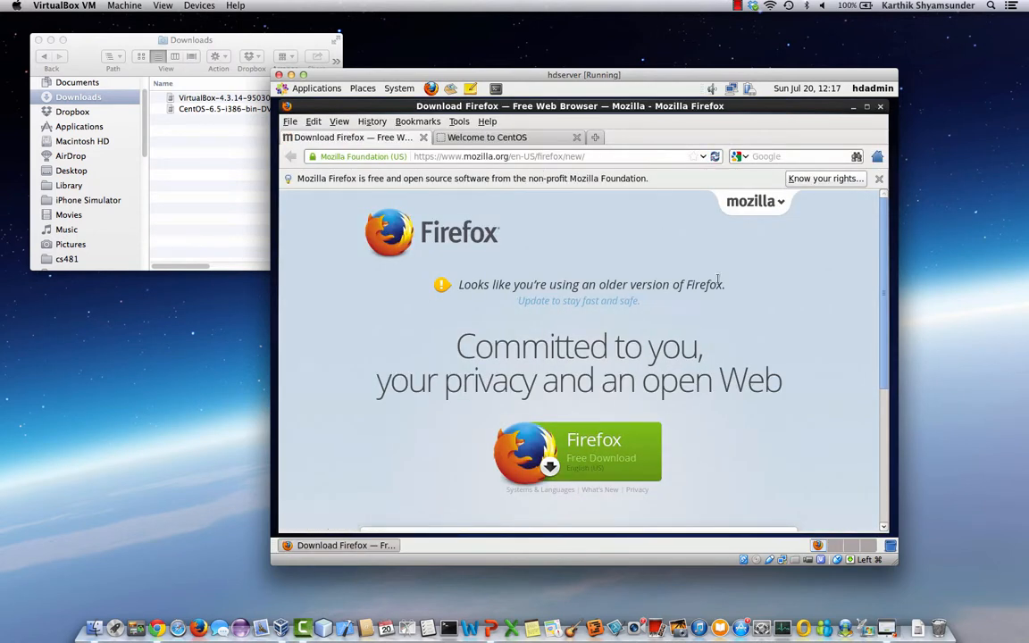
pyautogui.hotkey('ctrl', 'alt', 'Right')
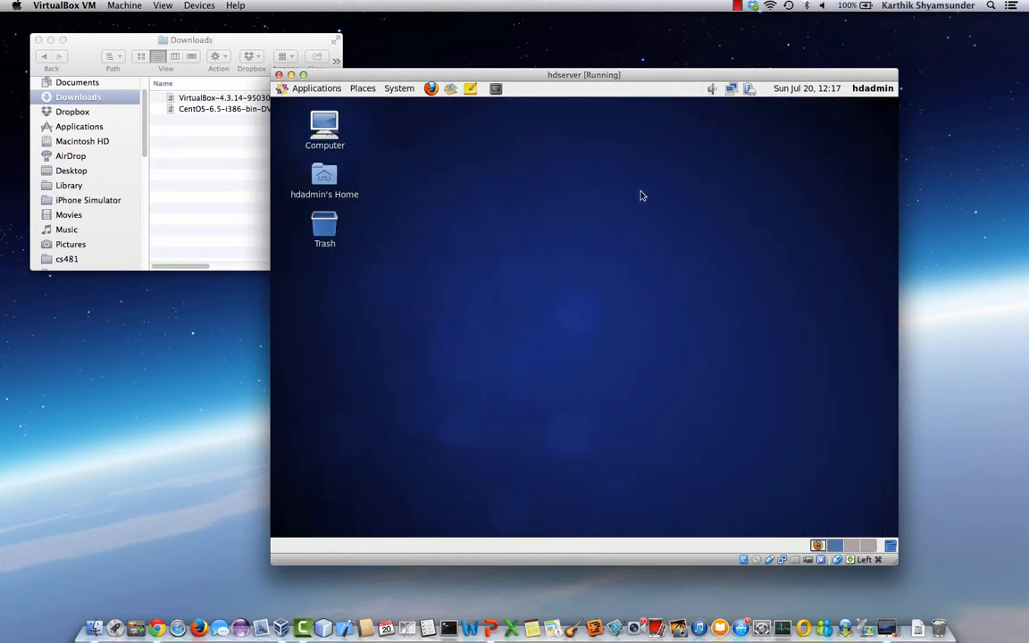
pyautogui.click(495, 90)
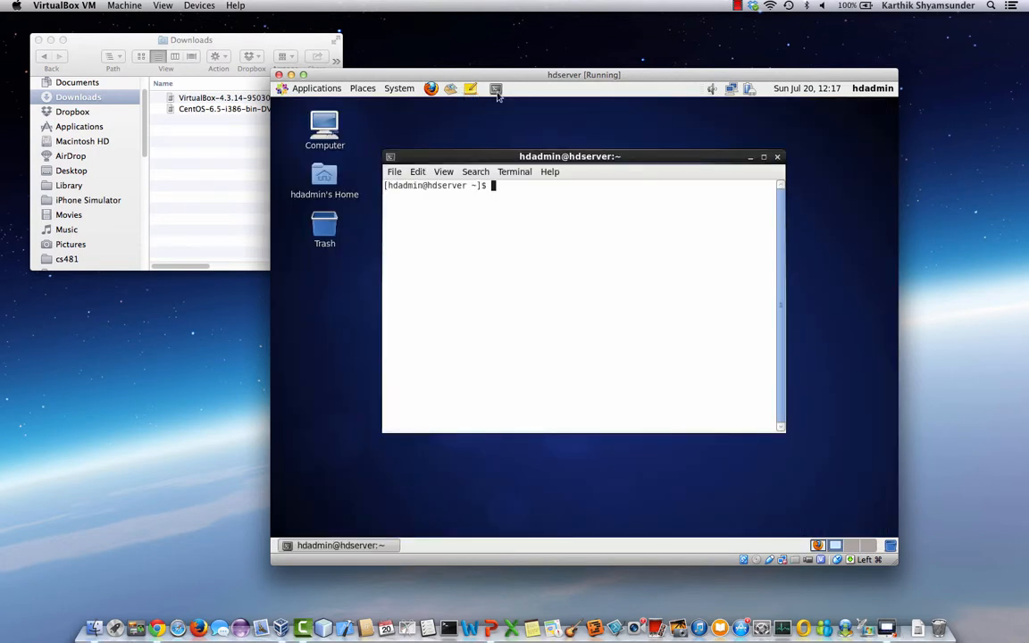
pyautogui.hotkey('ctrl', 'alt', 'Right')
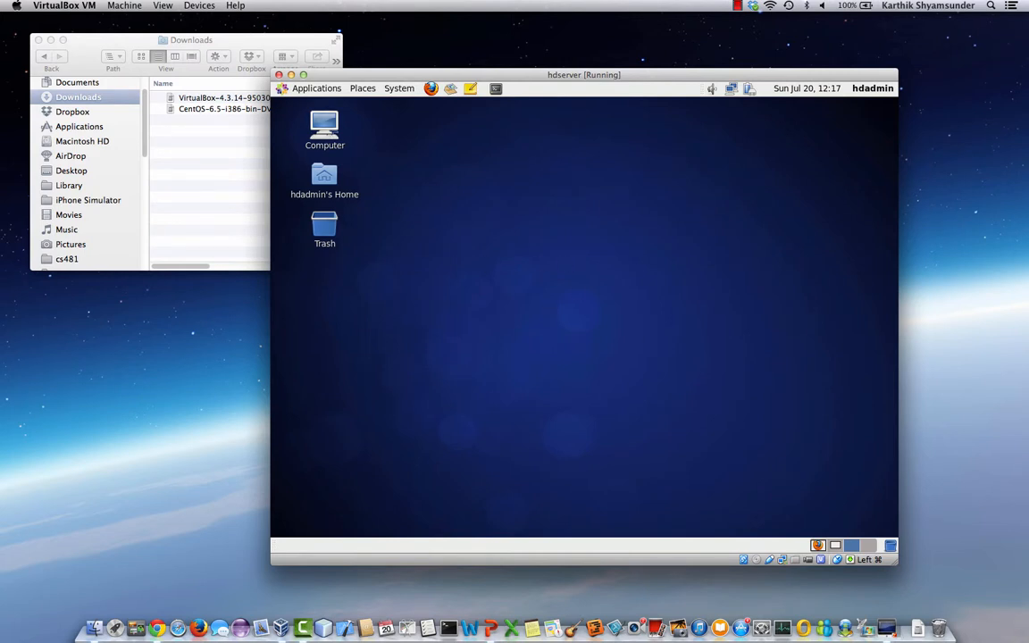
pyautogui.click(295, 89)
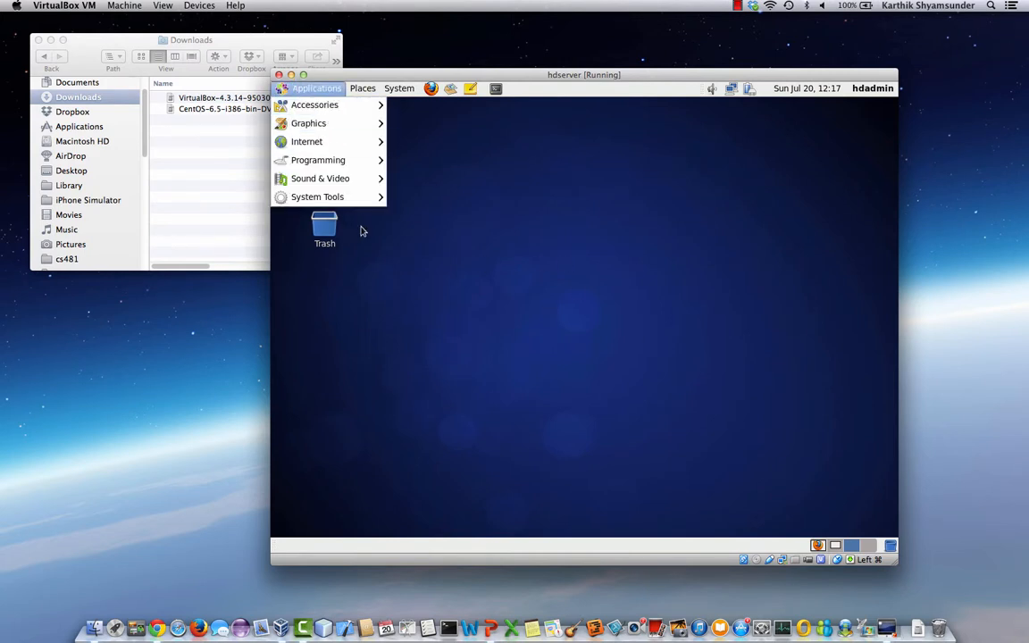
# - Open the File Browser on the root File System and switch it to List view
pyautogui.moveTo(323, 195)
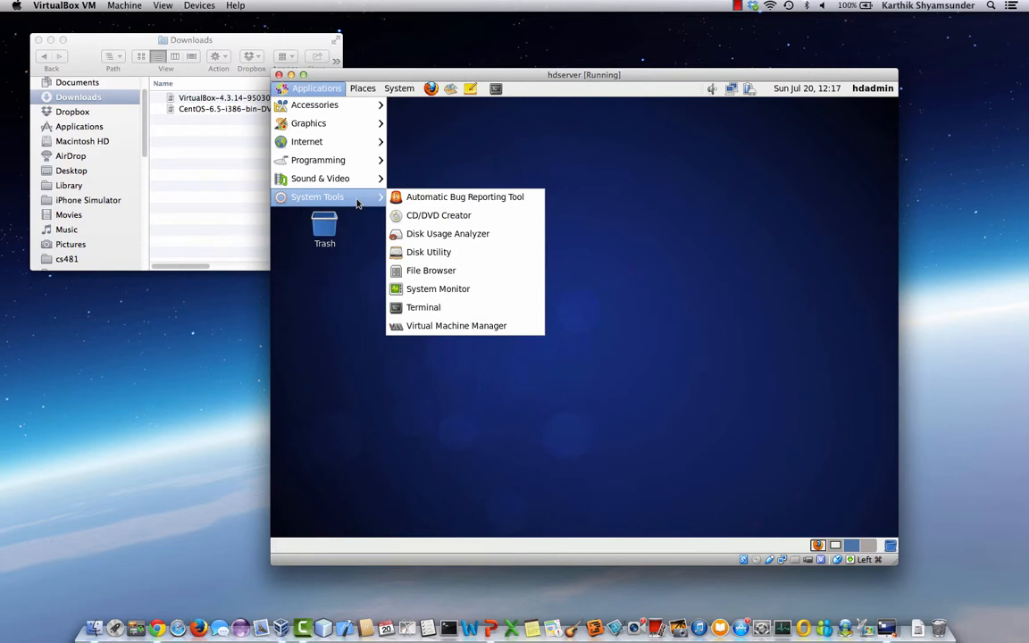
pyautogui.click(435, 270)
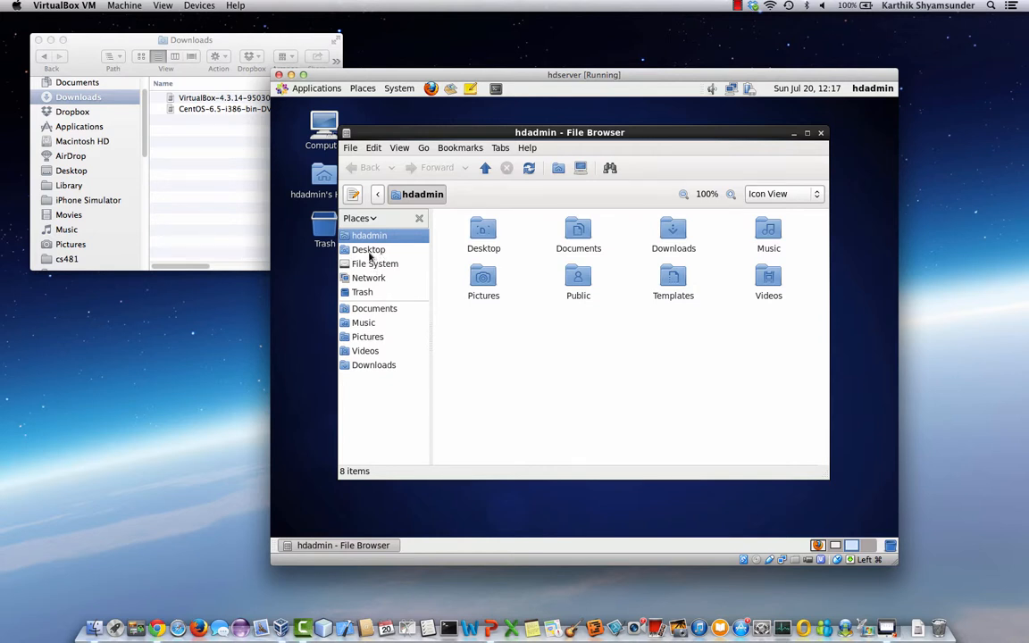
pyautogui.click(368, 251)
pyautogui.click(366, 264)
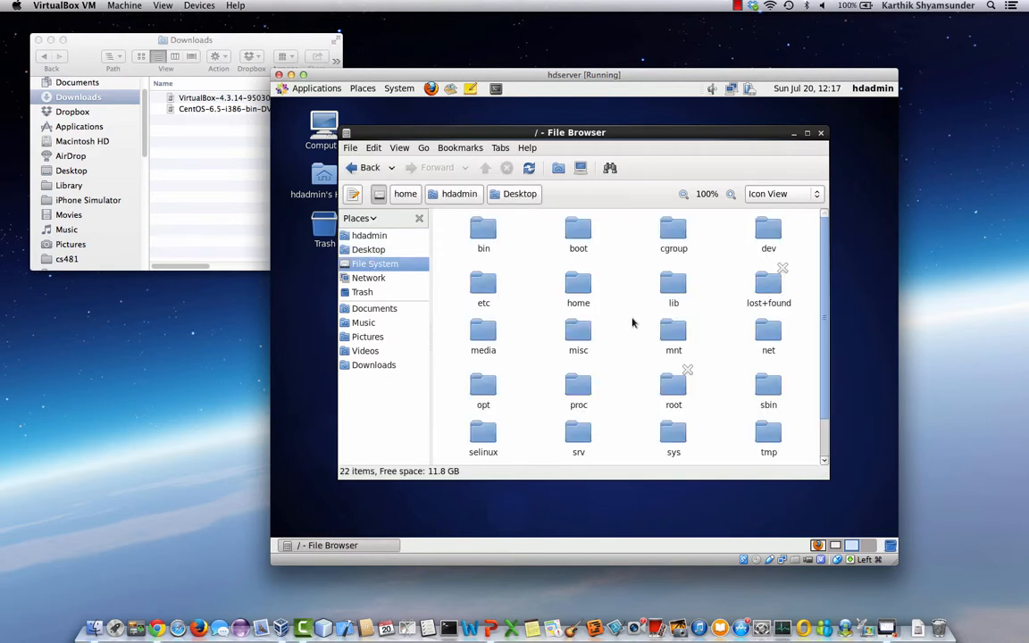
pyautogui.click(399, 149)
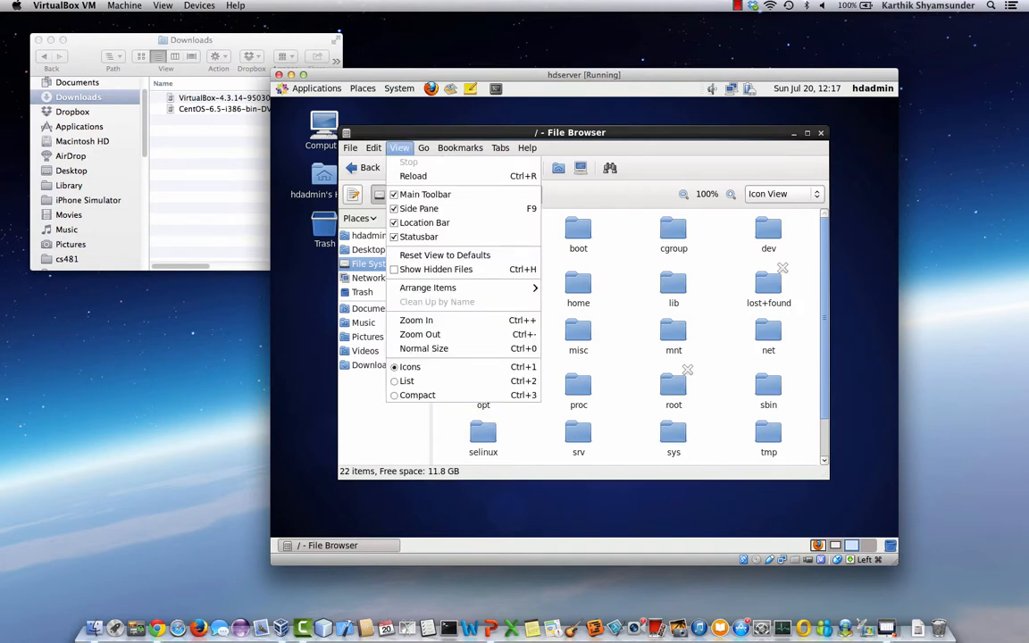
pyautogui.click(439, 382)
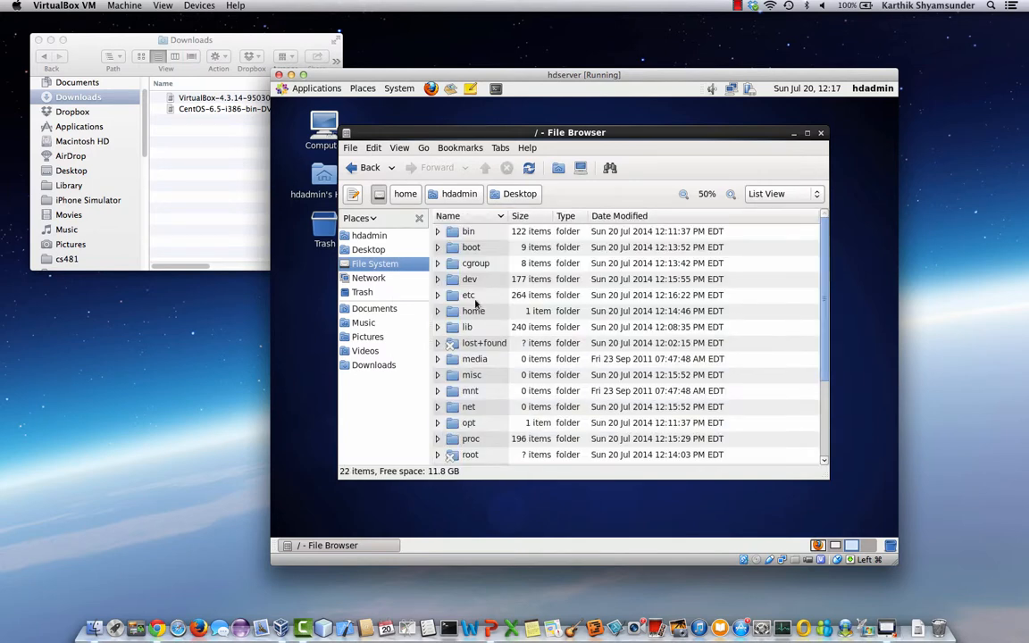
pyautogui.scroll(-4, 450, 258)
pyautogui.scroll(4, 449, 257)
# - Cycle back and forth between the workspaces with Ctrl+Alt+Left/Right
pyautogui.hotkey('ctrl', 'alt', 'Right')
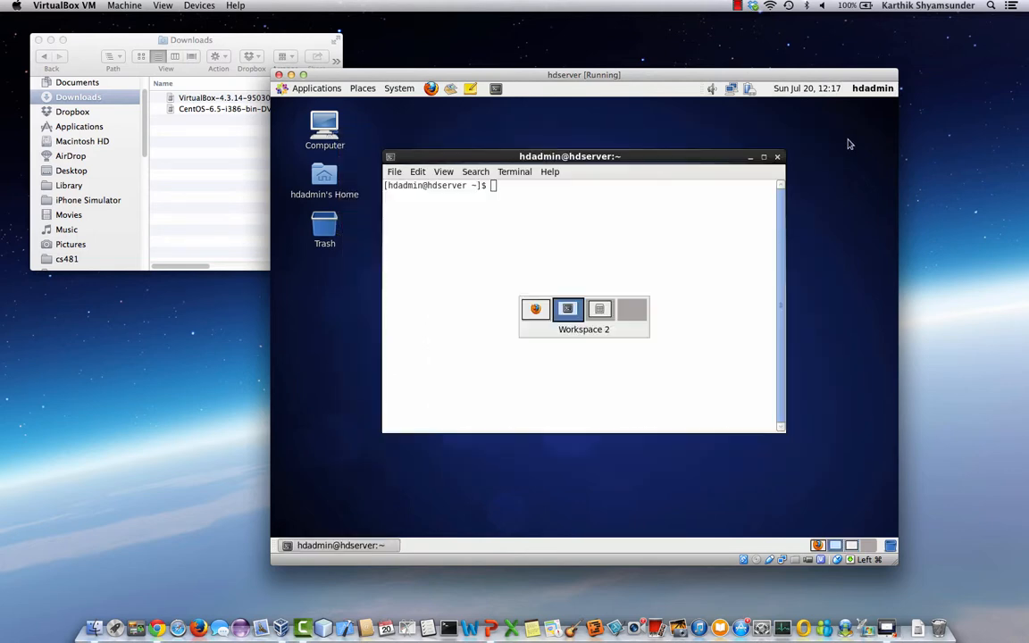
pyautogui.hotkey('ctrl', 'alt', 'Left')
pyautogui.hotkey('ctrl', 'alt', 'Right')
pyautogui.hotkey('ctrl', 'alt', 'Right')
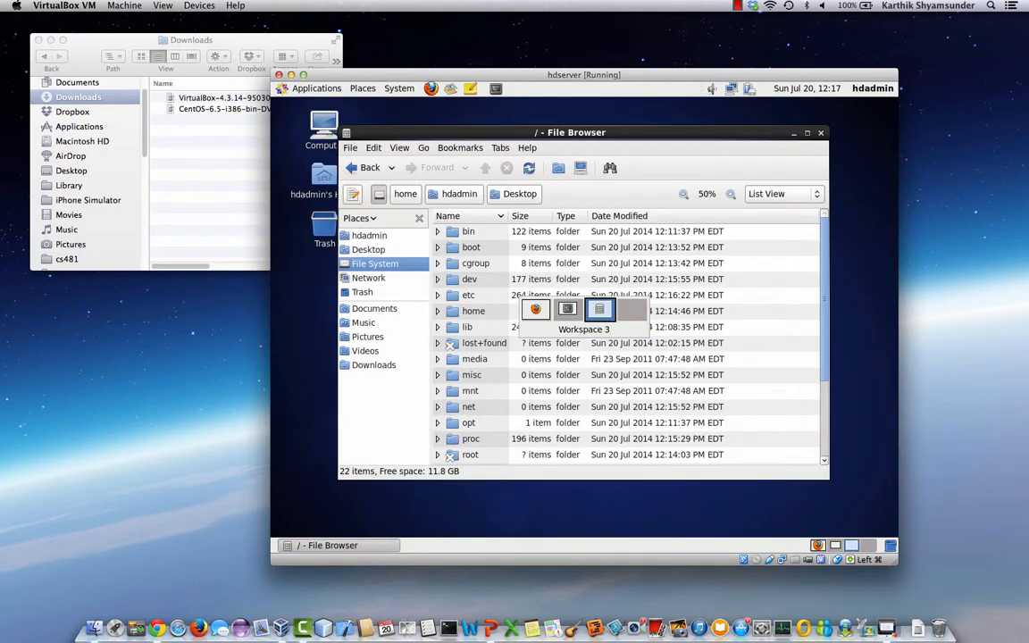
pyautogui.hotkey('ctrl', 'alt', 'Left')
pyautogui.hotkey('ctrl', 'alt', 'Left')
pyautogui.hotkey('ctrl', 'alt', 'Right')
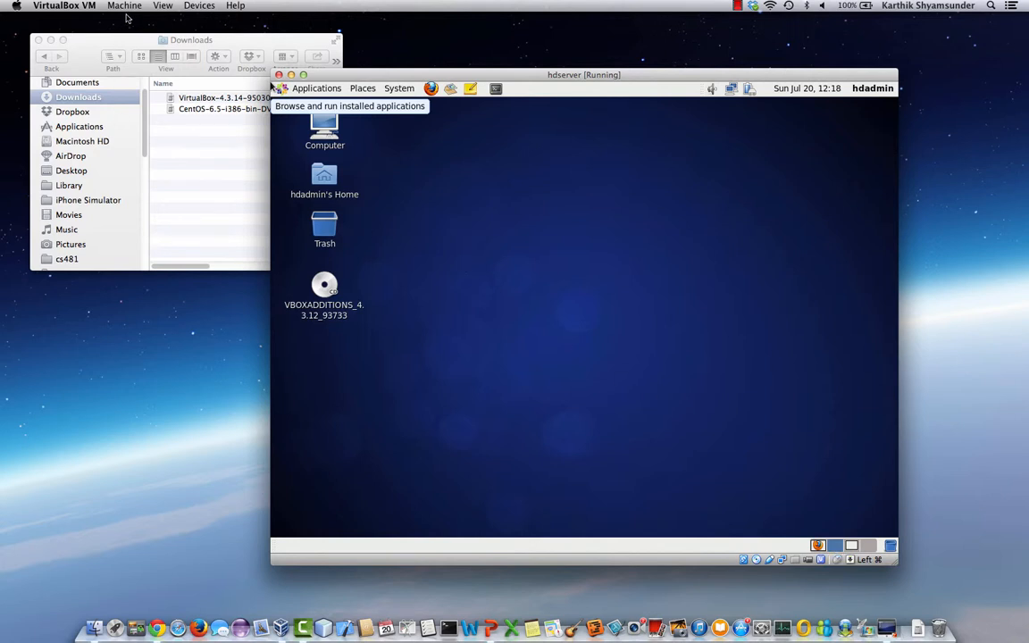
# - Insert the Guest Additions CD image and run its autorun.sh in a terminal
pyautogui.click(194, 7)
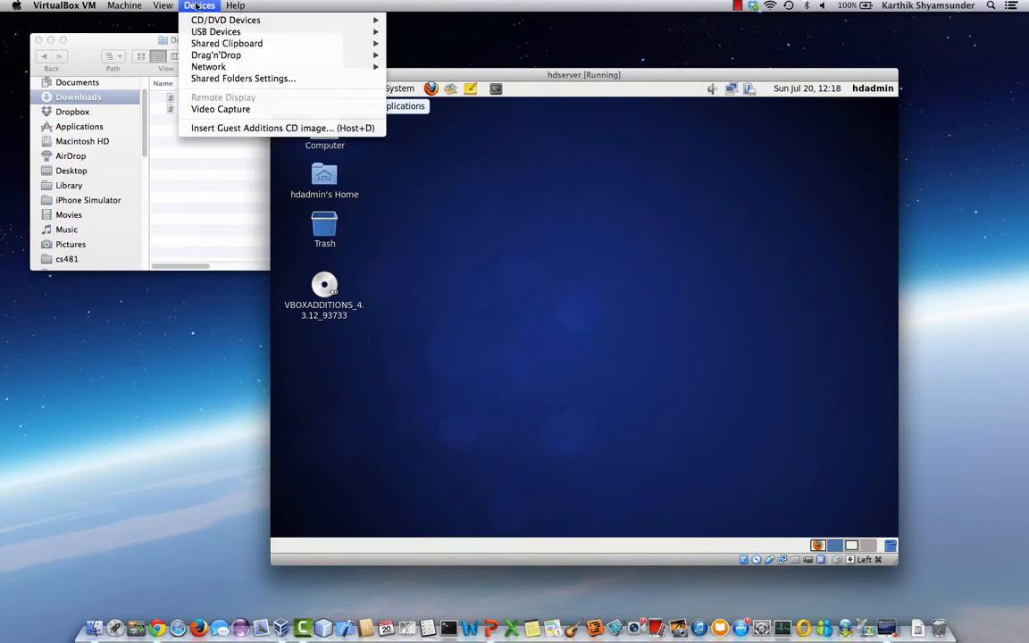
pyautogui.click(219, 130)
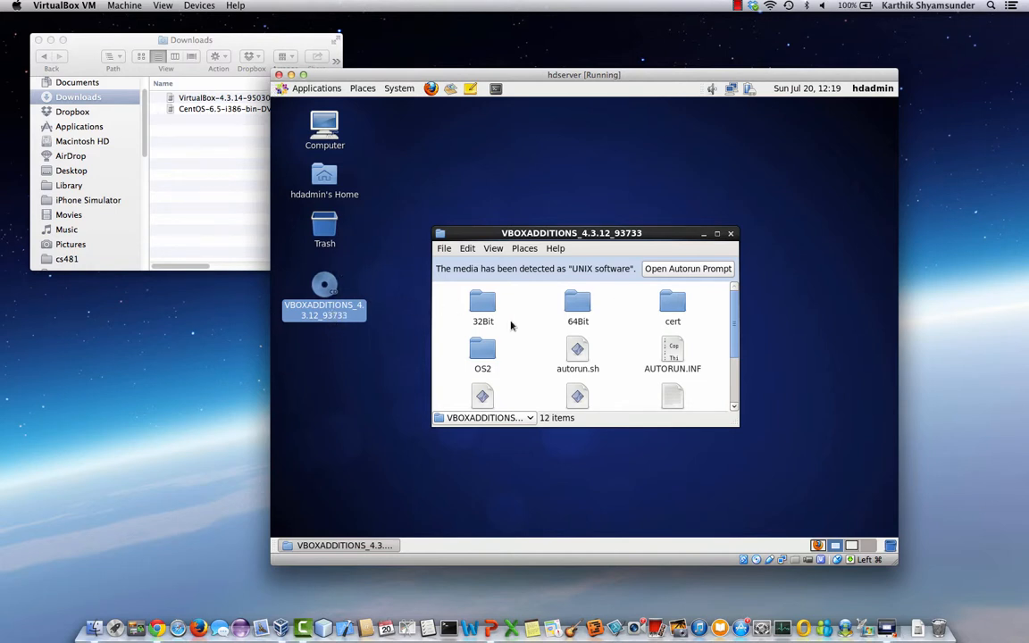
pyautogui.doubleClick(577, 350)
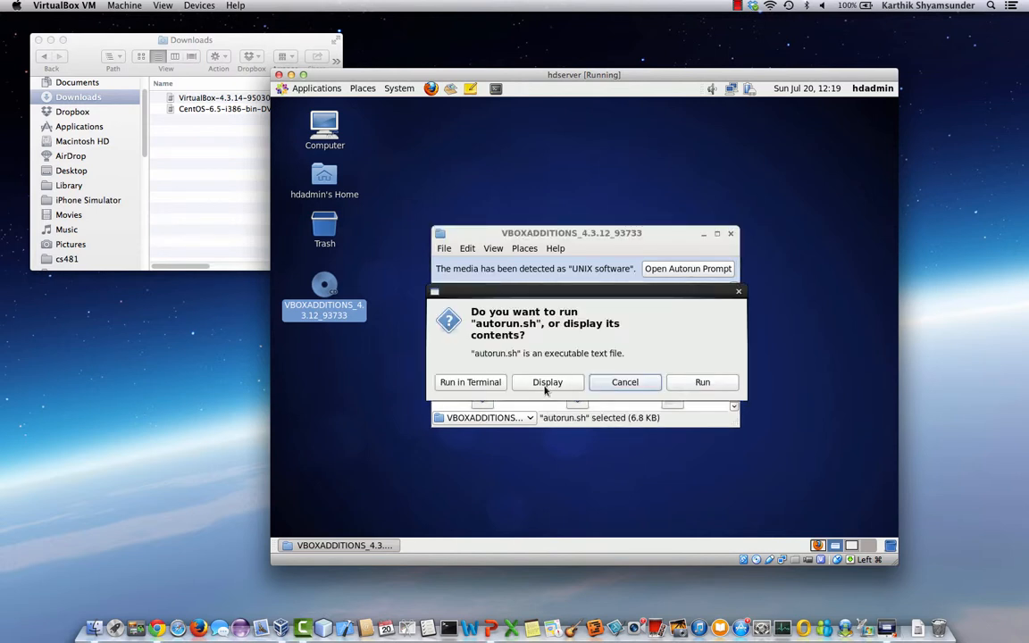
pyautogui.click(482, 383)
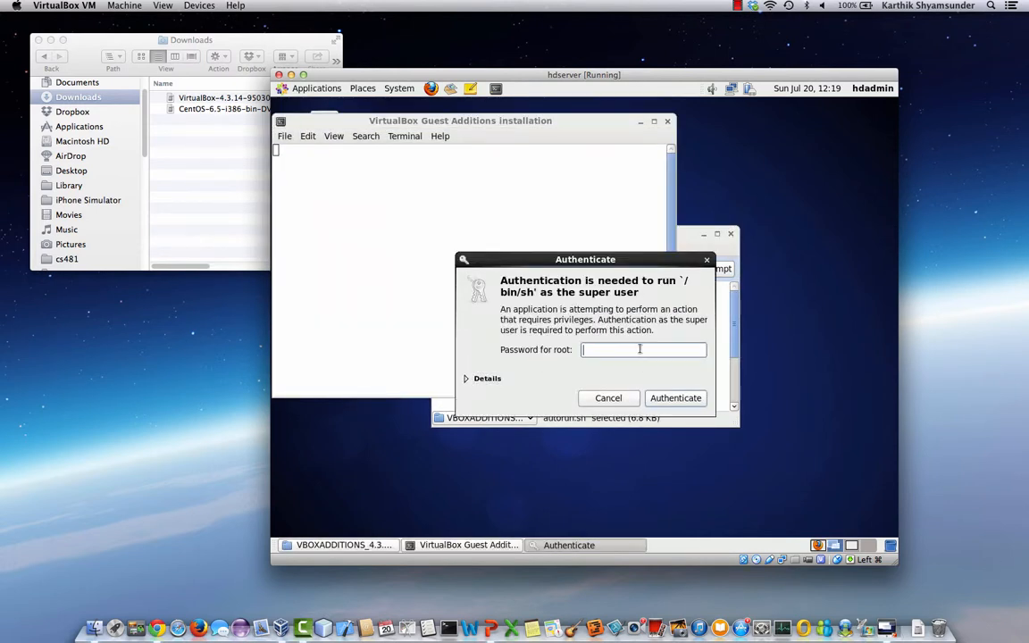
# - Authenticate with the root password, let Guest Additions 4.3.12 install, then close the installer window
pyautogui.write('••••••••')
pyautogui.click(703, 400)
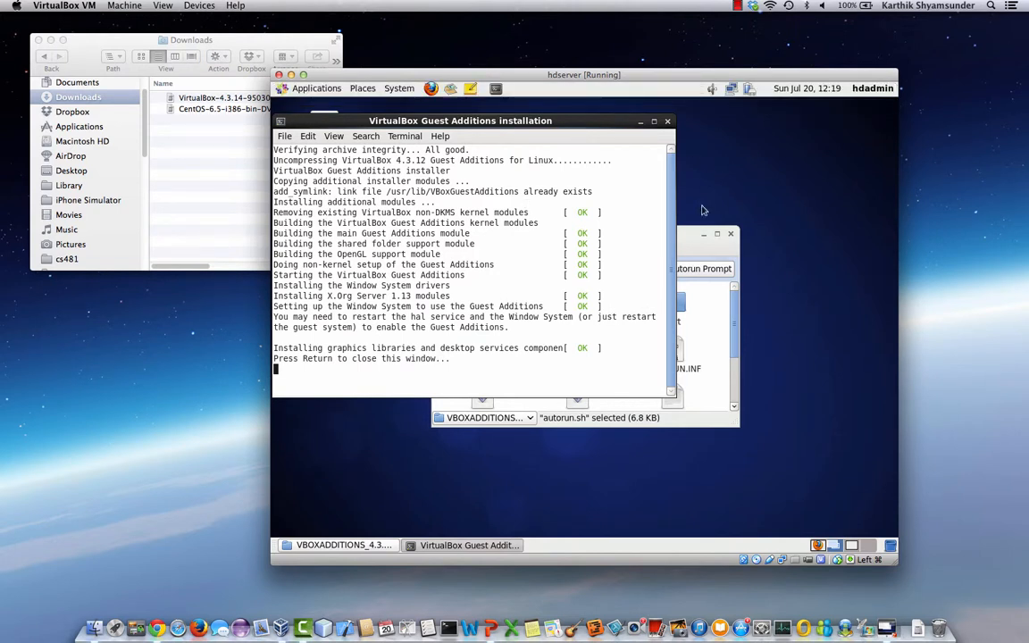
pyautogui.press('Return')
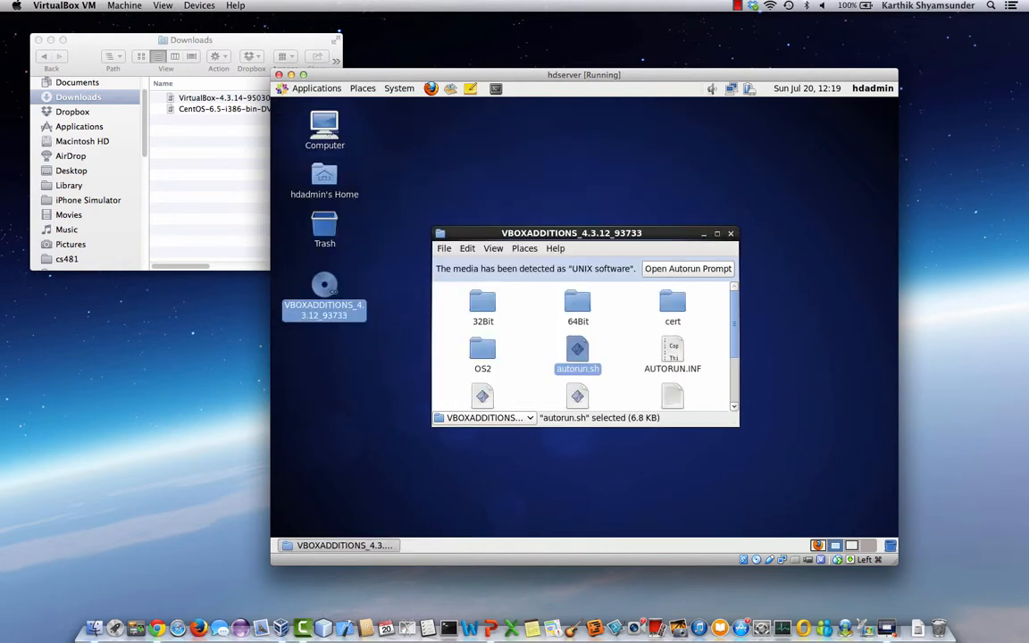